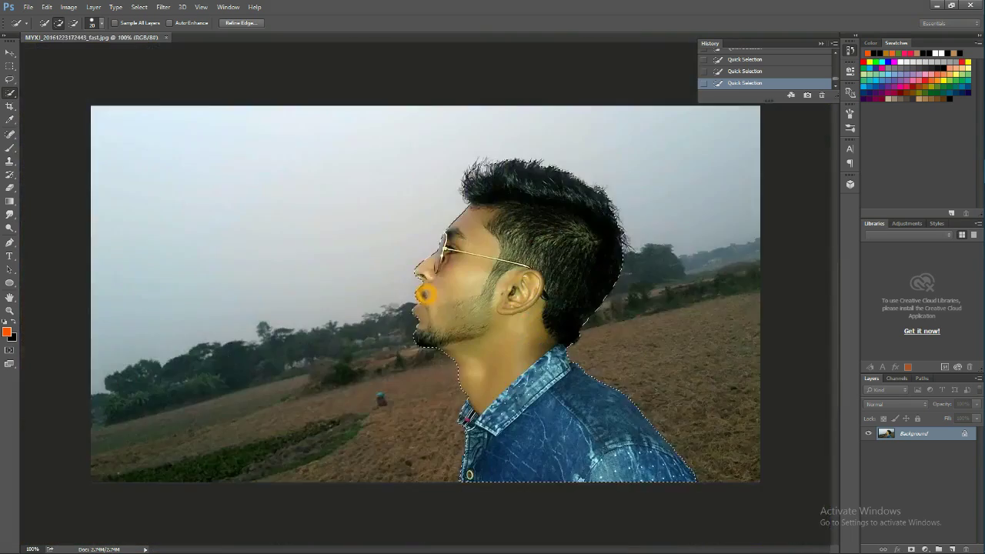
Step: Refine the man's hair edges in Refine Edge, previewing the cutout against black
click(241, 22)
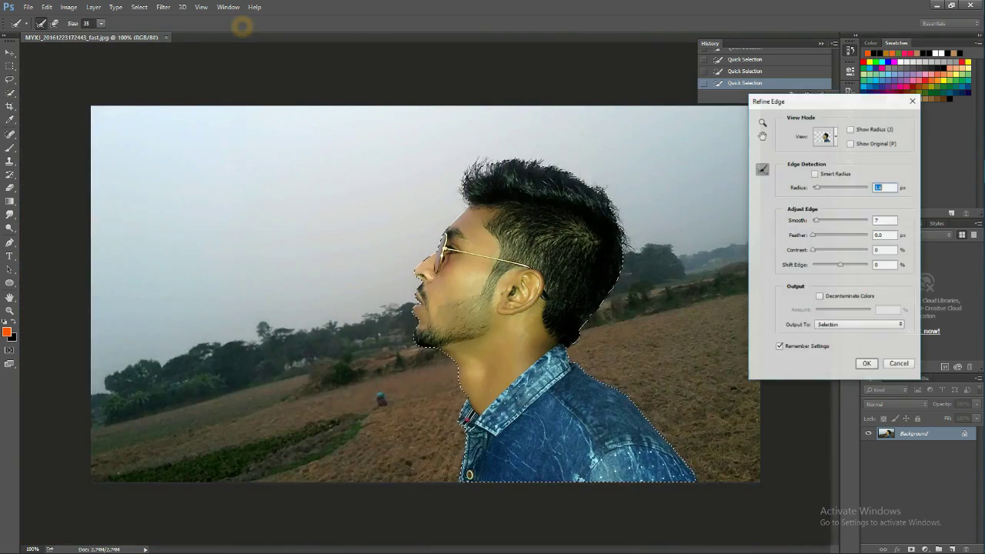
click(826, 137)
click(816, 205)
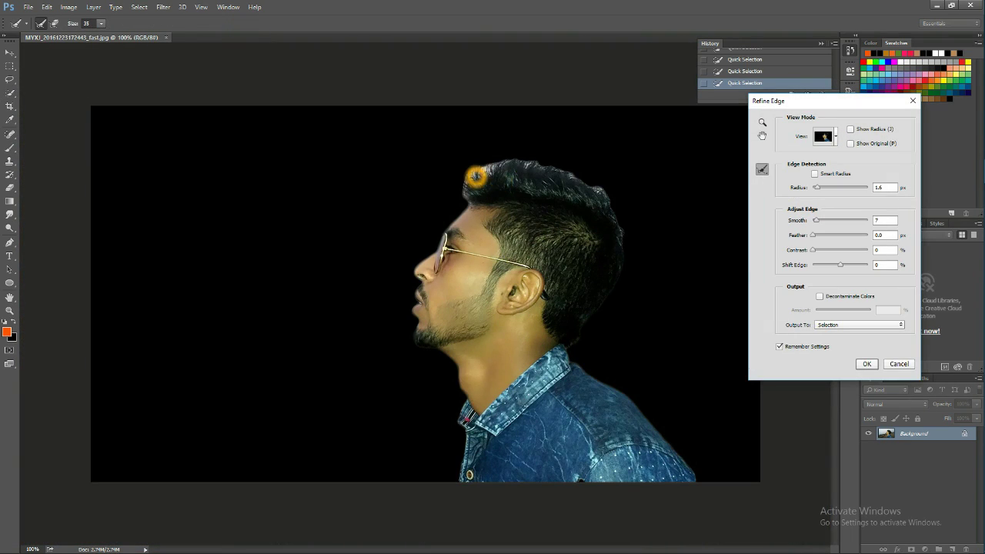
scroll(483, 170, up, 3)
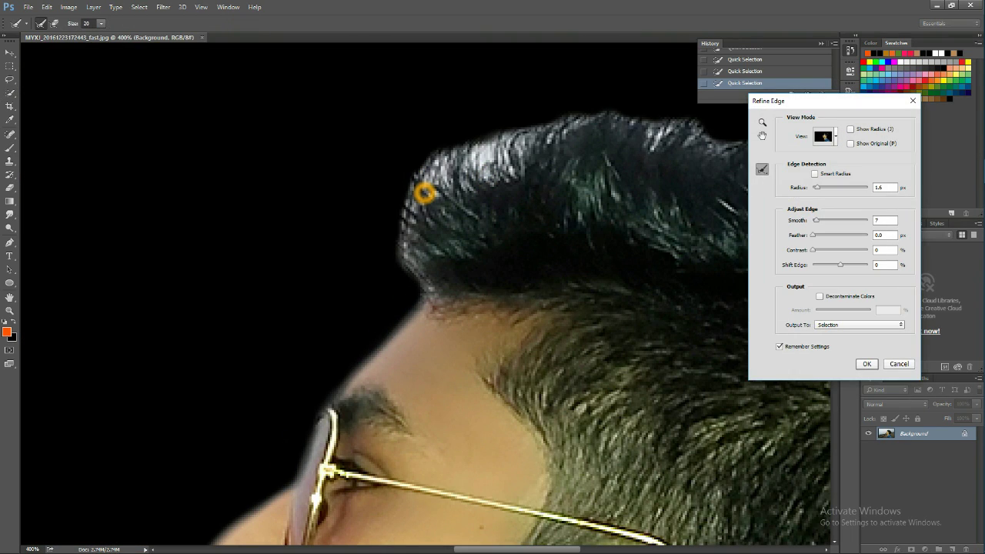
scroll(424, 191, up, 1)
drag(424, 191, 153, 300)
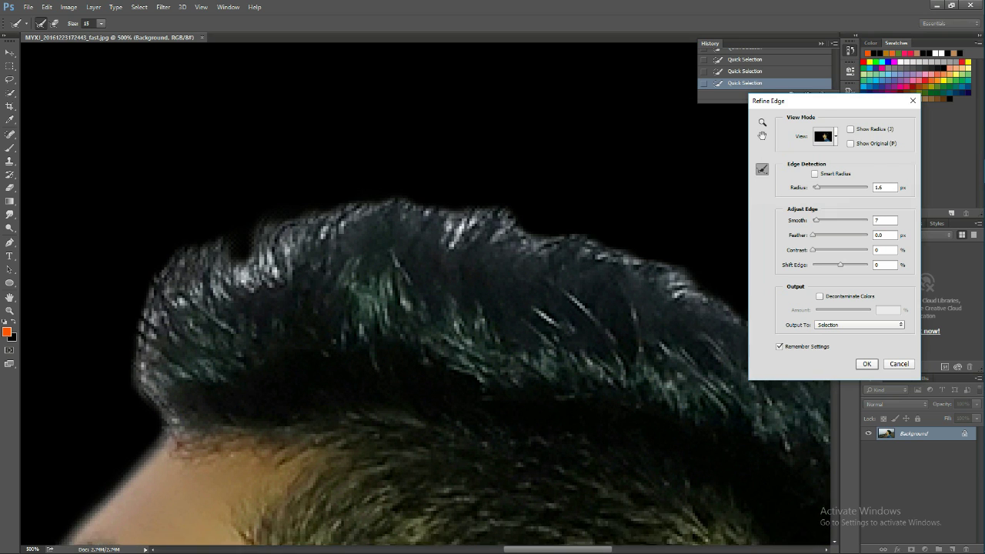
mouse_move(582, 328)
mouse_down()
mouse_move(428, 250)
mouse_move(490, 385)
mouse_move(513, 158)
mouse_move(142, 352)
mouse_up()
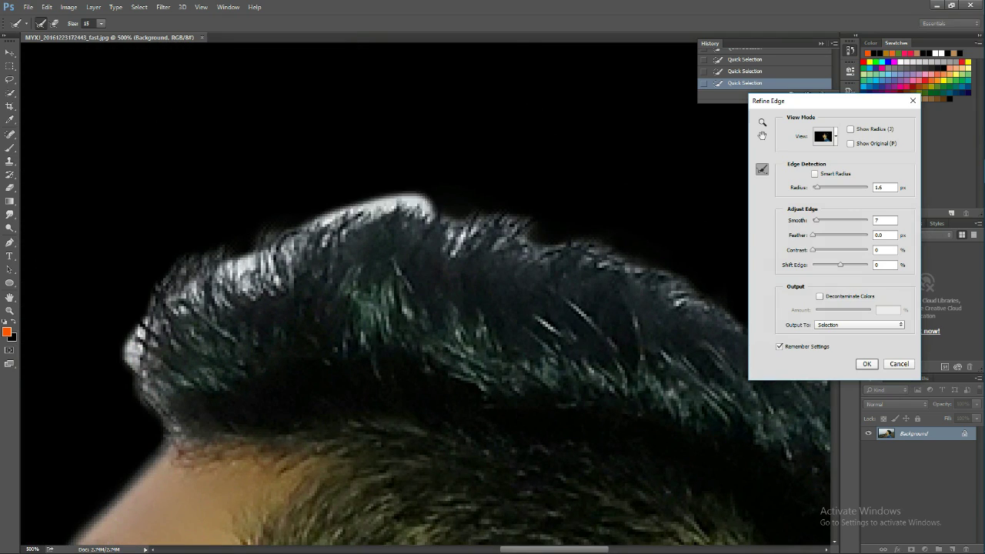
Step: Preview the cutout over transparency, apply the refined edge, and add a layer mask
key(ctrl+1)
click(824, 136)
click(812, 261)
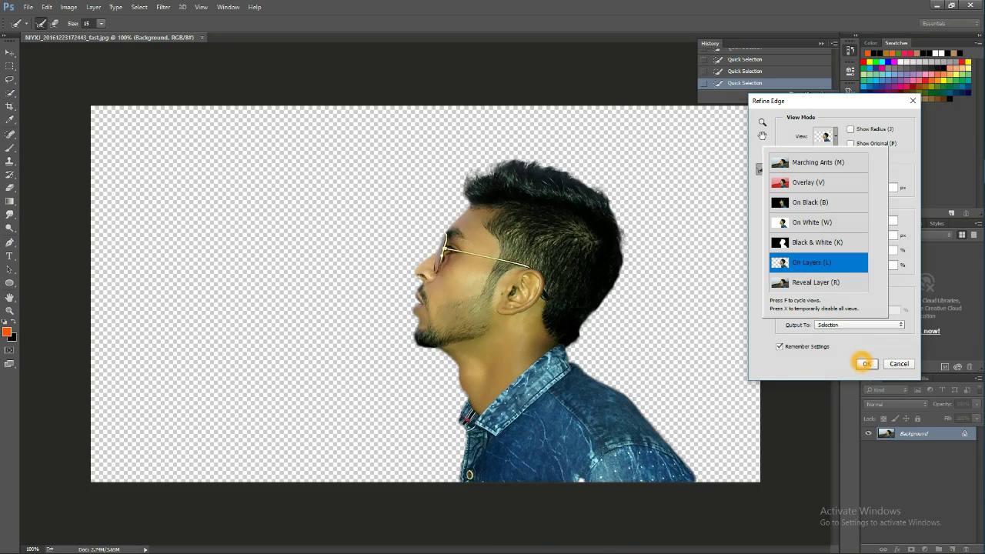
click(867, 365)
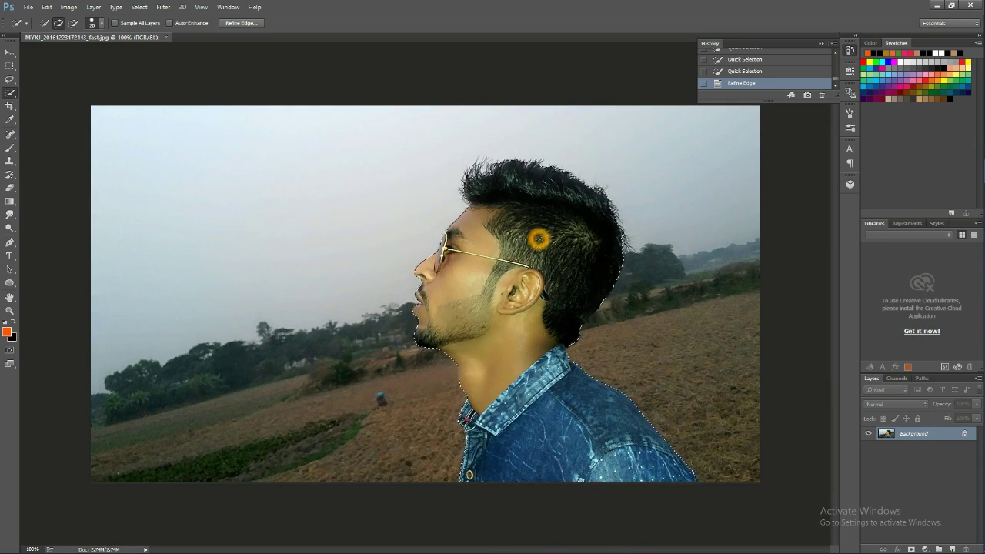
click(911, 550)
Step: Undo the mask, re-accept the refined edge, and mask out the field background again
click(741, 71)
click(240, 23)
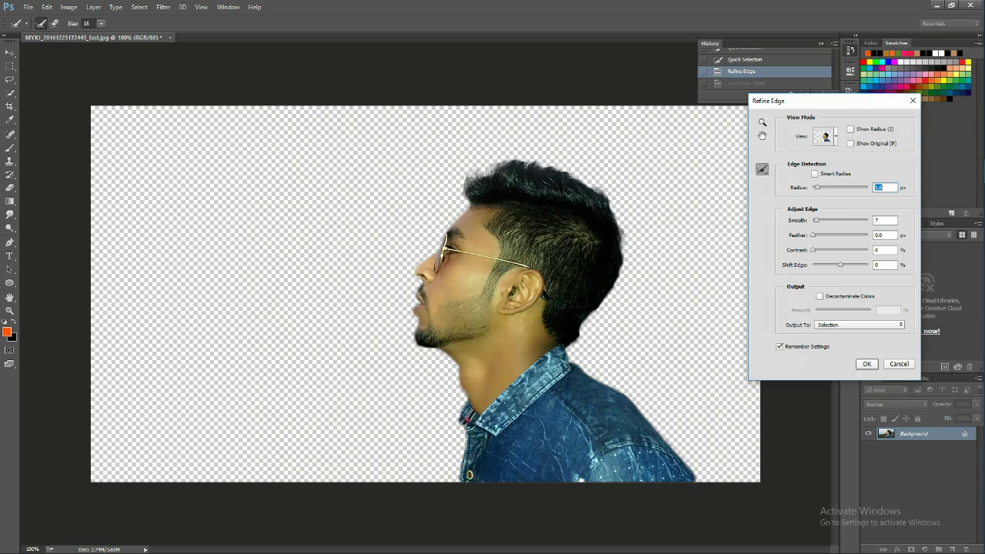
click(865, 363)
click(912, 550)
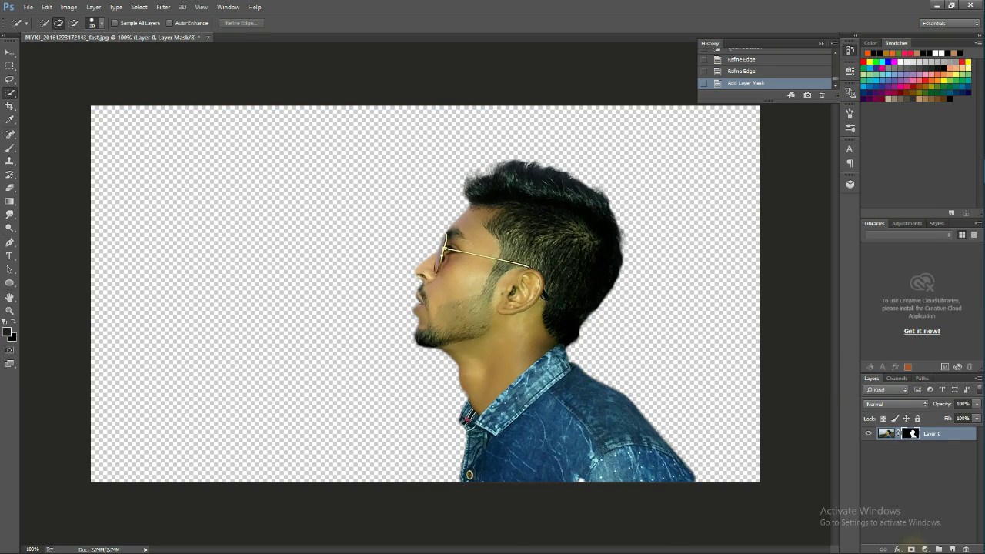
Step: Place the city road street photo below Layer 0 and scale it up to fill the canvas
drag(275, 245, 673, 329)
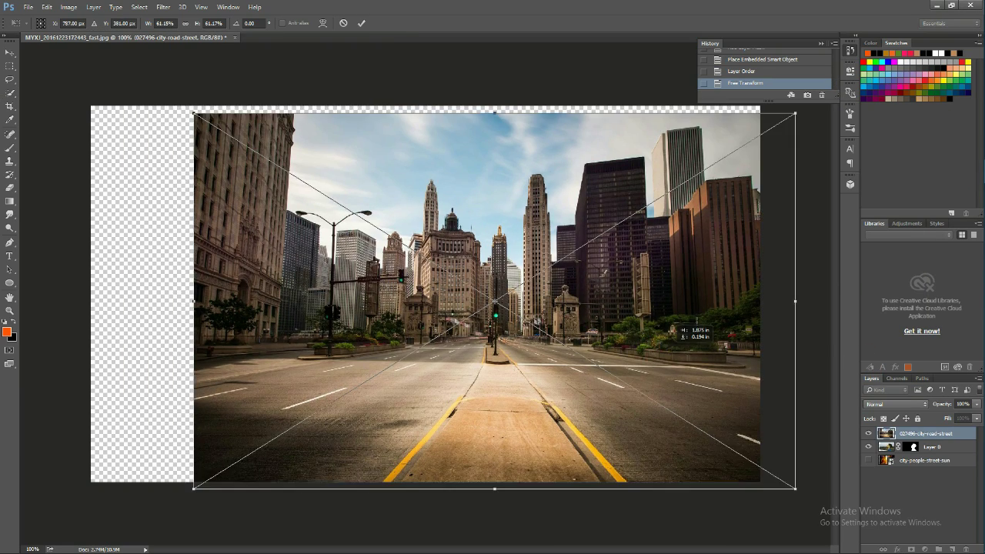
click(361, 22)
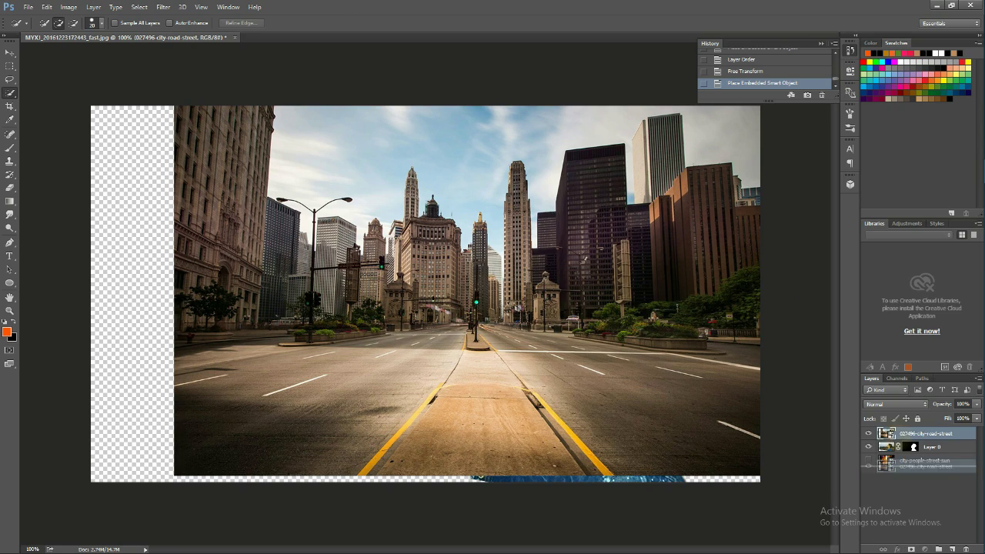
drag(924, 465, 924, 462)
key(ctrl+t)
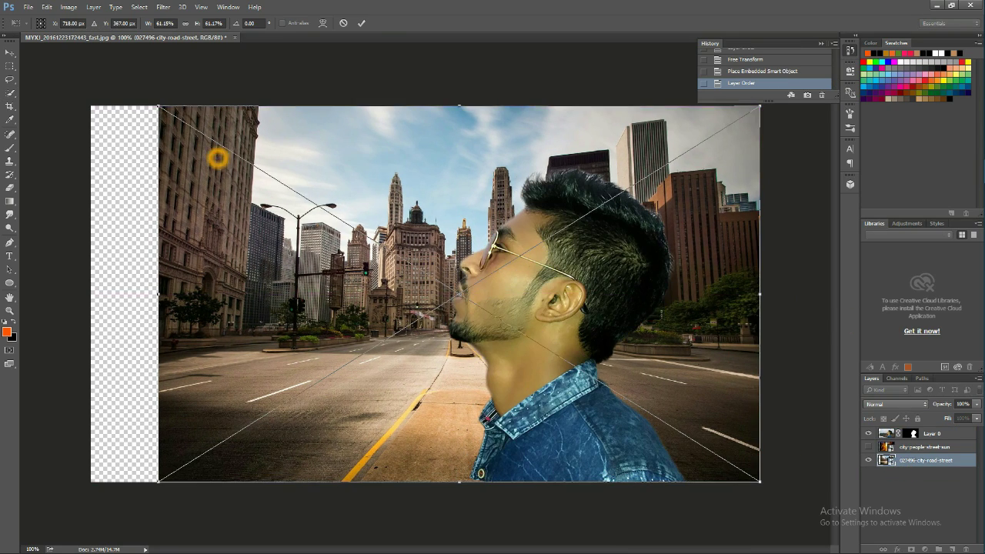
drag(159, 106, 127, 77)
click(361, 22)
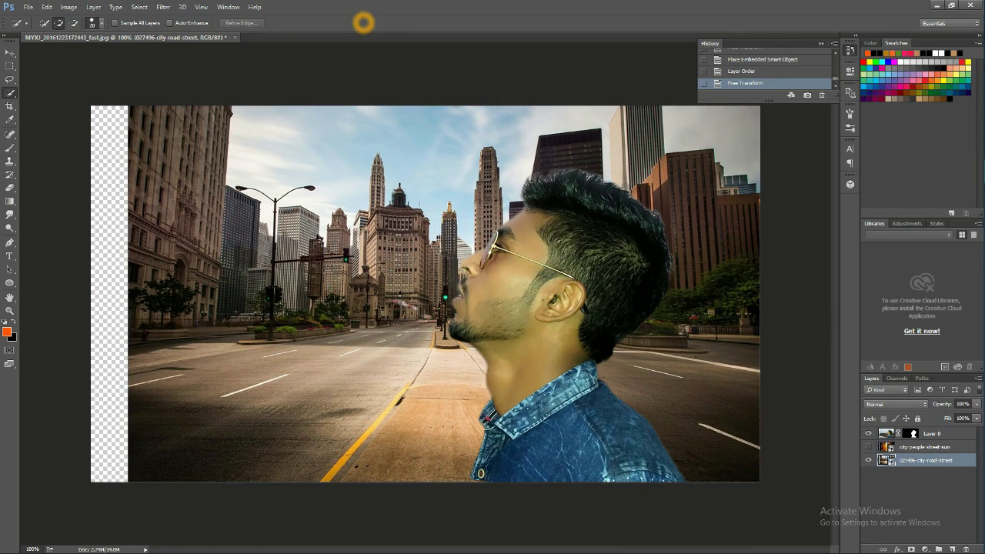
Step: Raise the street photo's contrast to +55 with the Camera Raw Filter
click(163, 7)
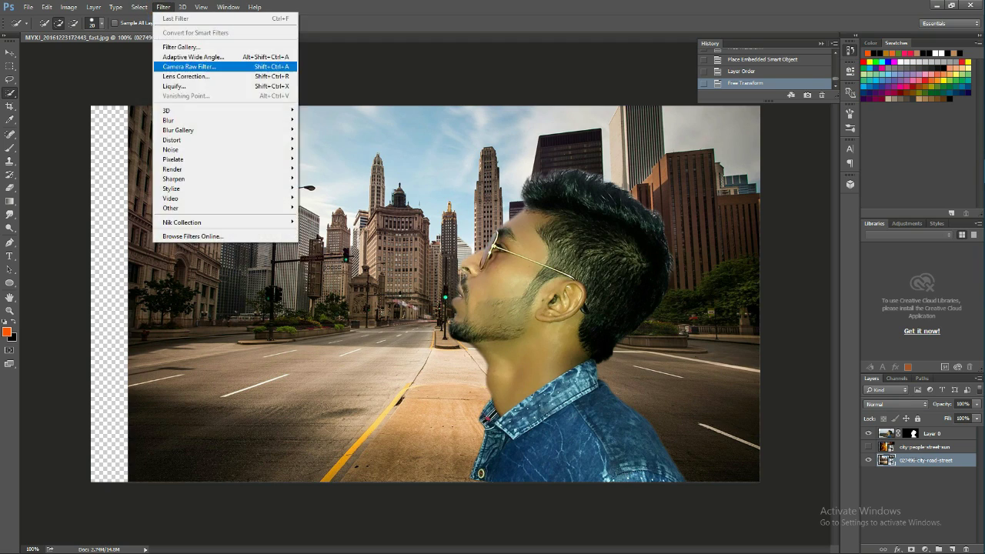
click(177, 67)
drag(828, 240, 862, 241)
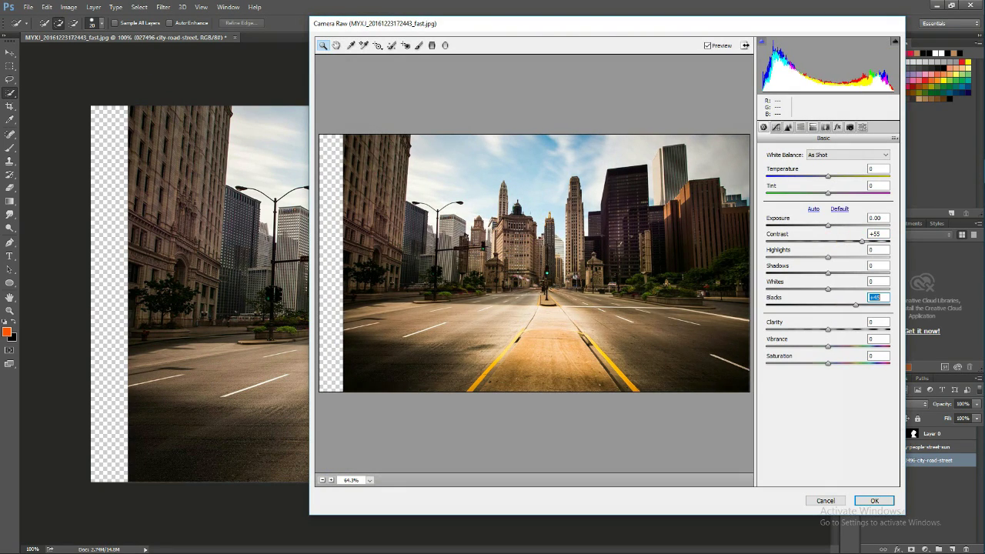
click(874, 501)
Step: Apply a Gaussian Blur to the street background
click(163, 7)
click(312, 161)
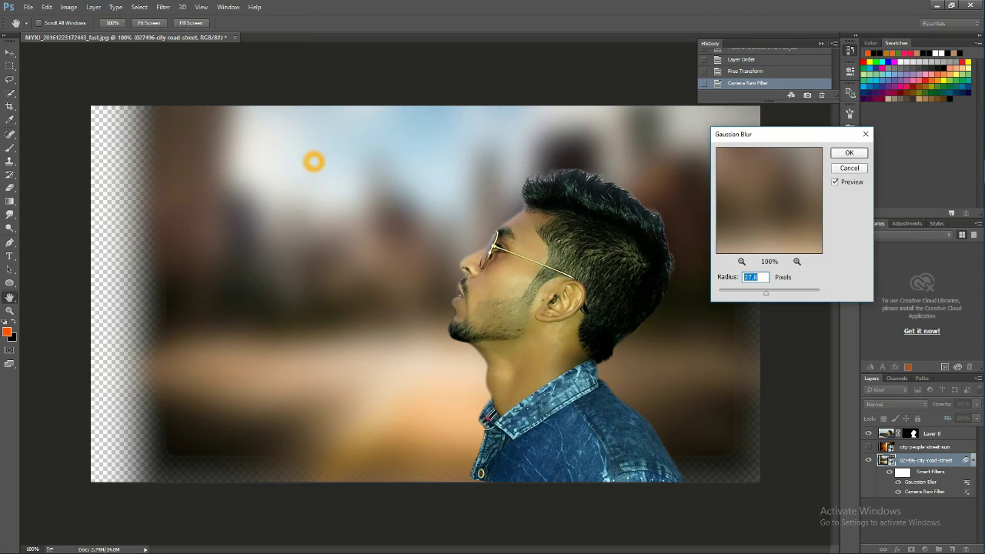
drag(748, 294, 753, 294)
click(849, 153)
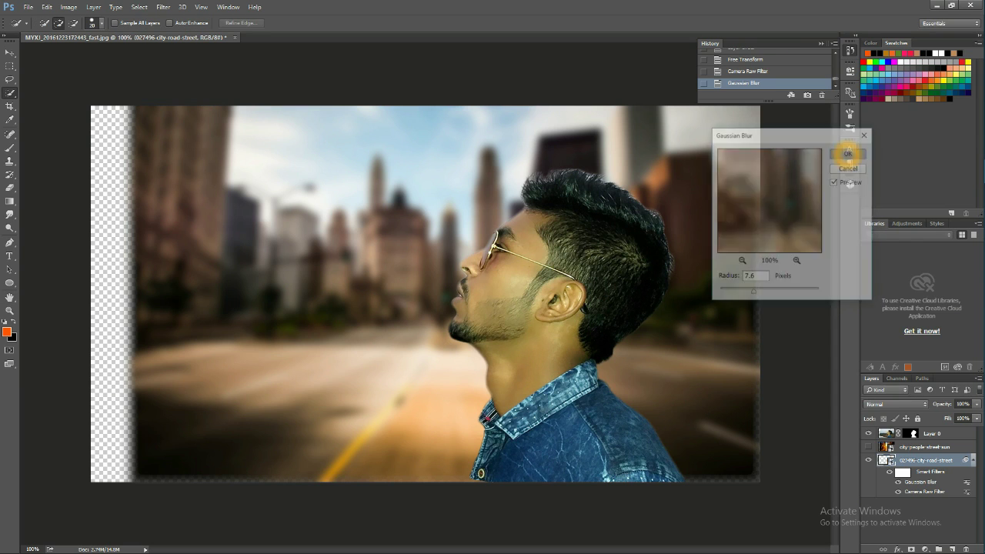
Step: Colour-grade the man's layer (Layer 0) with the Camera Raw Filter
click(887, 434)
click(163, 7)
click(178, 66)
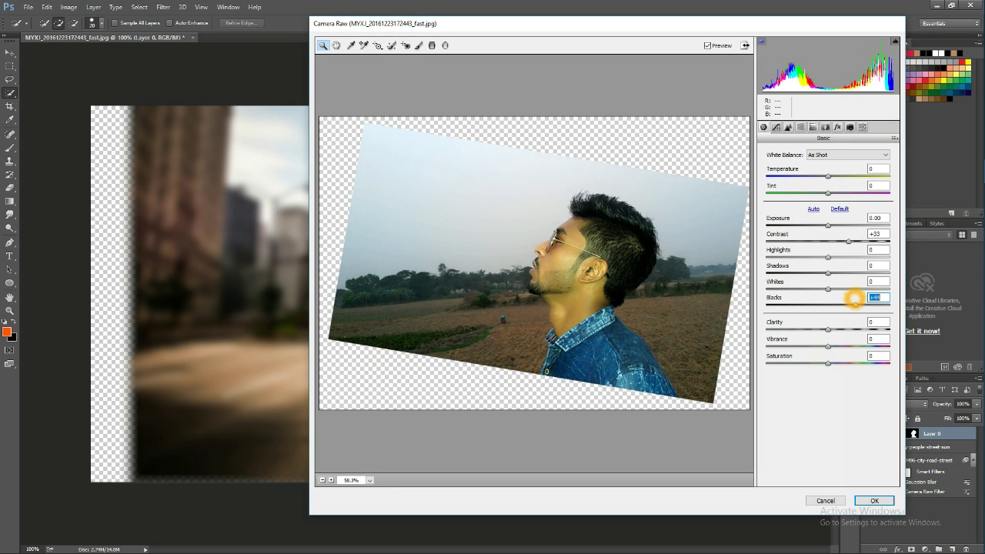
click(874, 500)
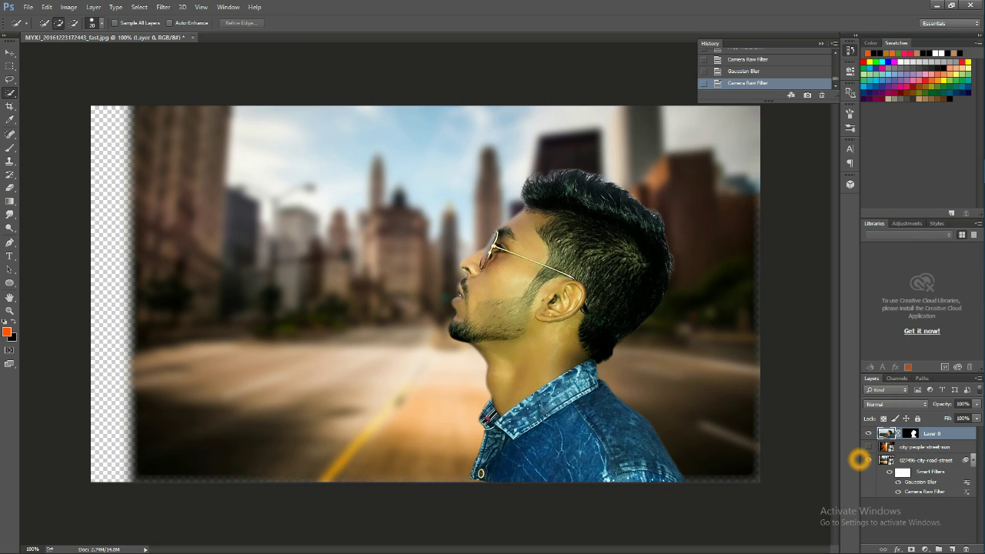
Step: Crop away the empty transparent strip along the left edge
key(c)
click(110, 288)
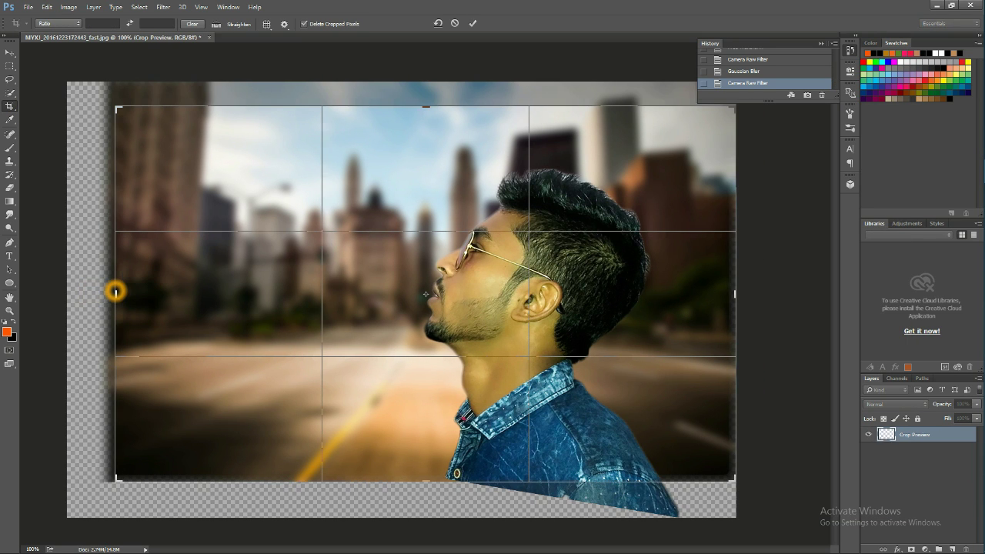
click(466, 25)
mouse_move(978, 200)
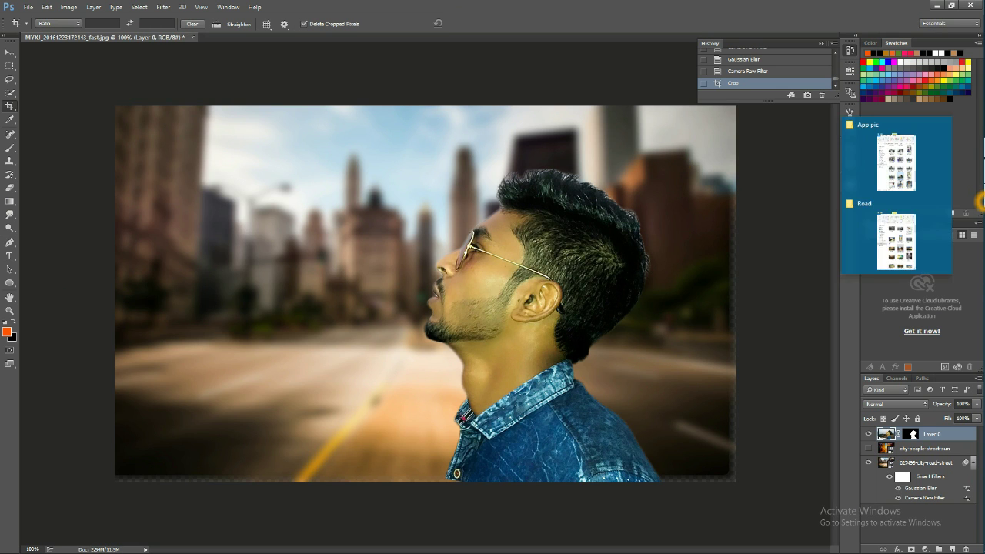
click(897, 223)
Step: Place a grayscale smoke image from the Smoke png folder onto the canvas
scroll(254, 323, down, 4)
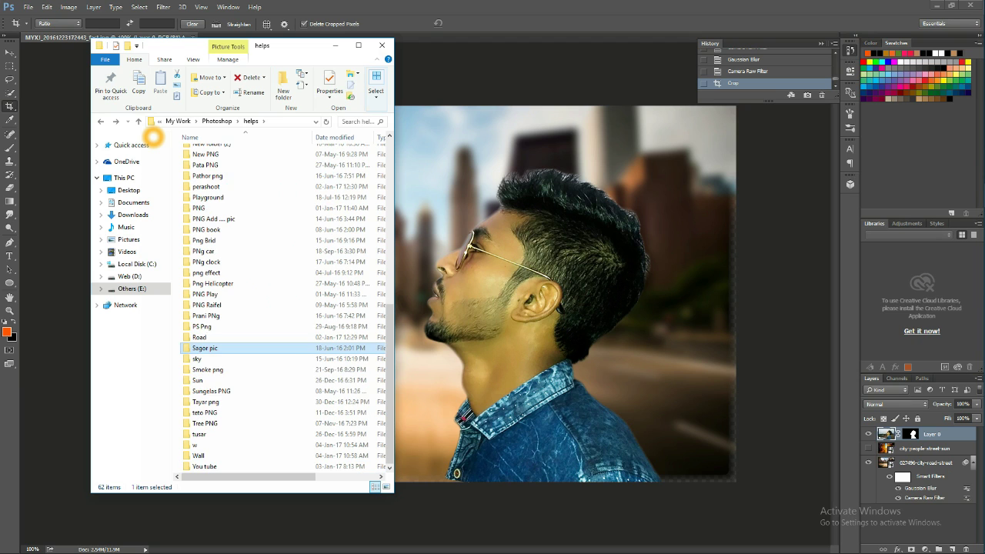
double_click(286, 368)
click(206, 161)
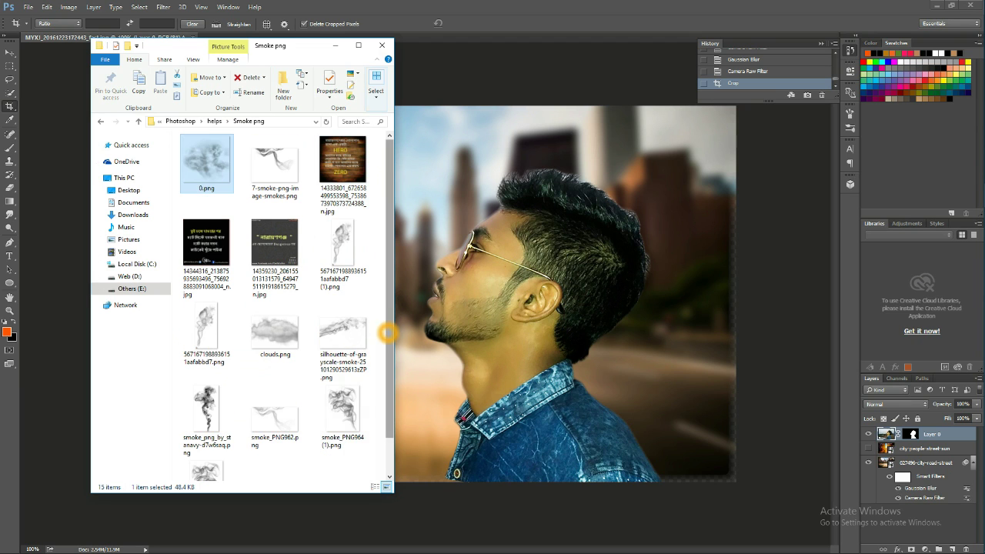
scroll(231, 269, down, 1)
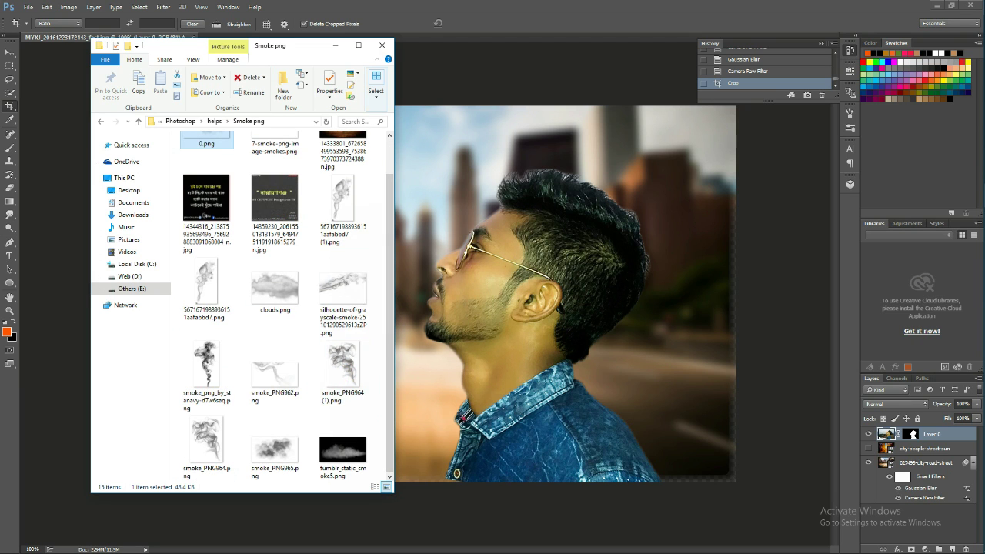
drag(342, 292, 469, 258)
Step: Flip the smoke horizontally, then shrink, tilt and stretch it beside the man's mouth
right_click(359, 223)
click(419, 363)
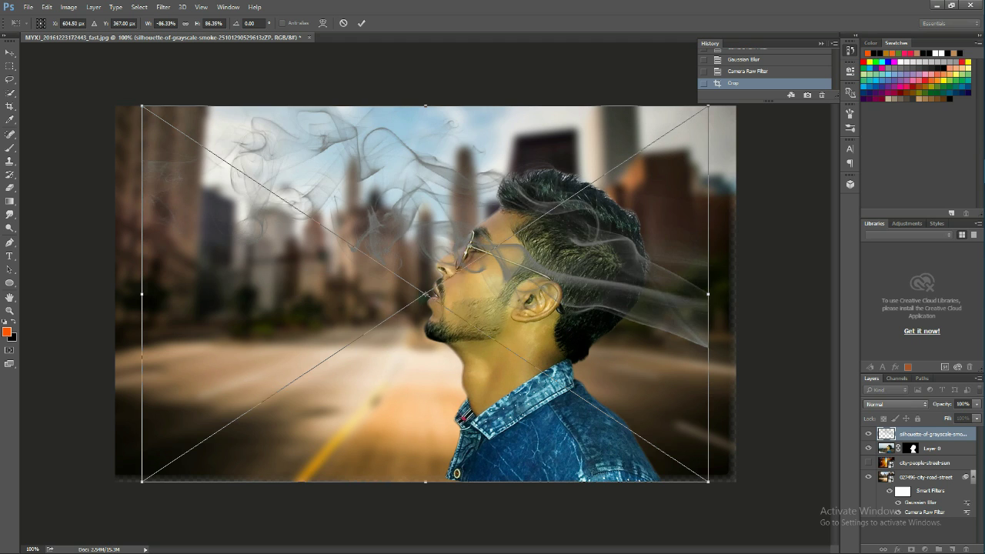
drag(708, 106, 419, 208)
drag(142, 481, 285, 340)
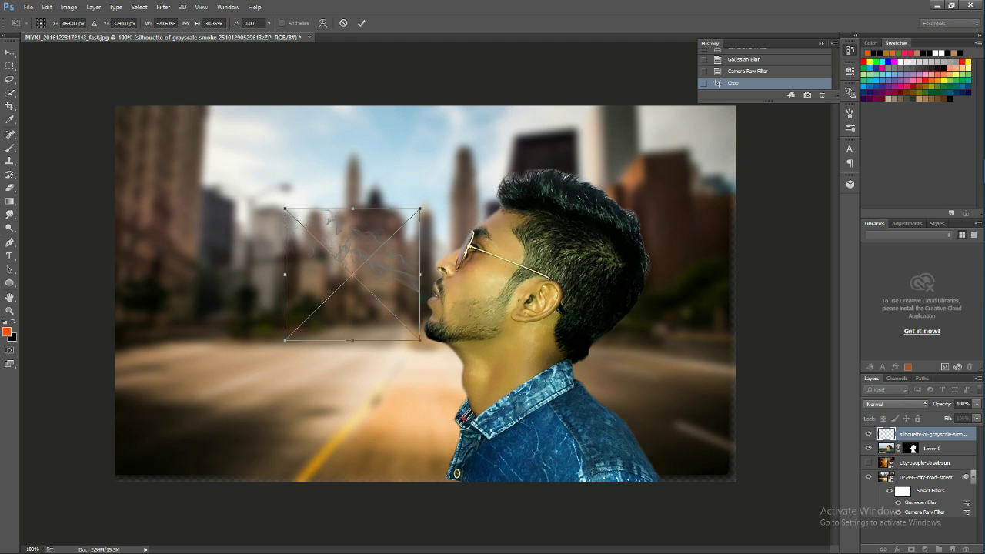
mouse_move(419, 208)
mouse_down()
mouse_move(432, 218)
mouse_move(468, 171)
mouse_up()
drag(415, 264, 395, 256)
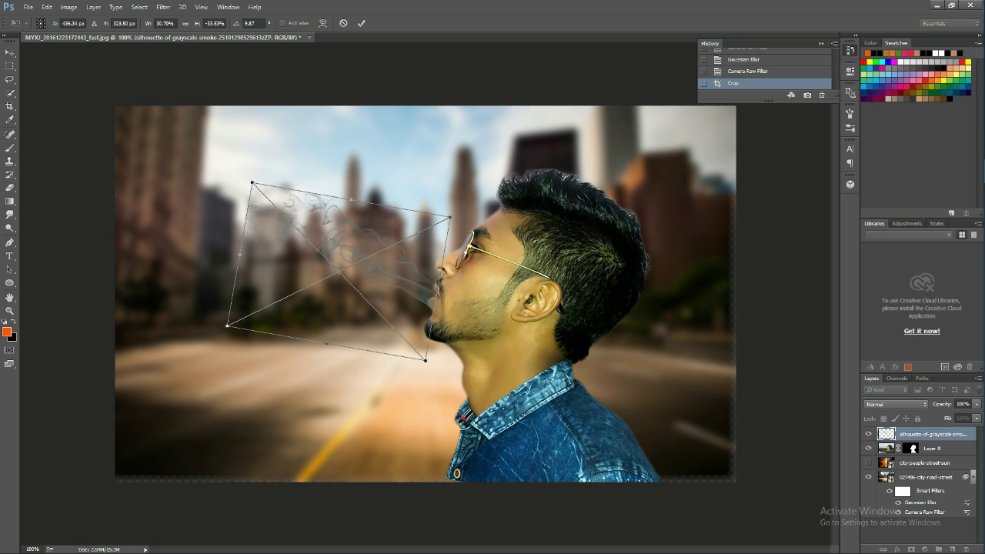
drag(252, 182, 237, 165)
drag(227, 325, 213, 331)
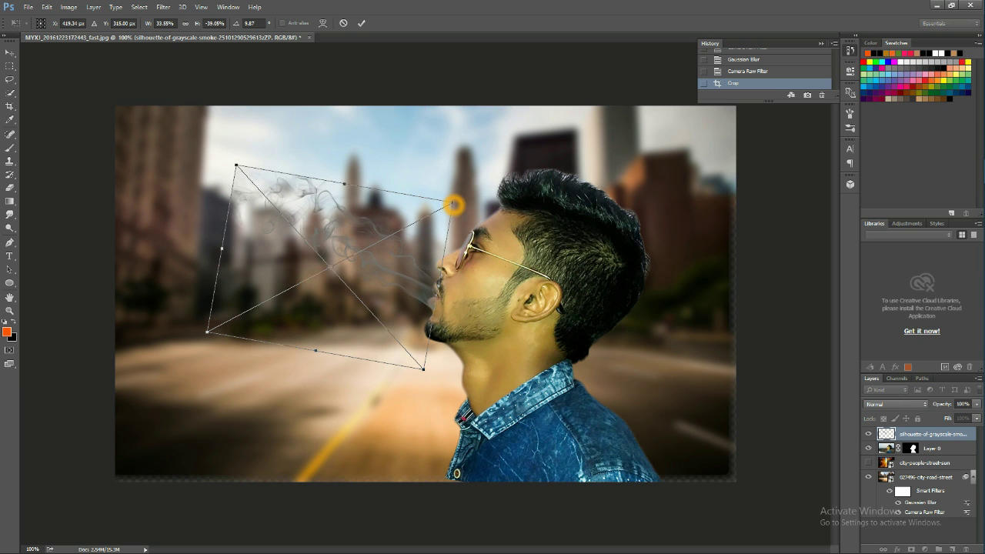
click(361, 22)
Step: Rasterize the smoke layer so it can be erased
key(e)
click(468, 216)
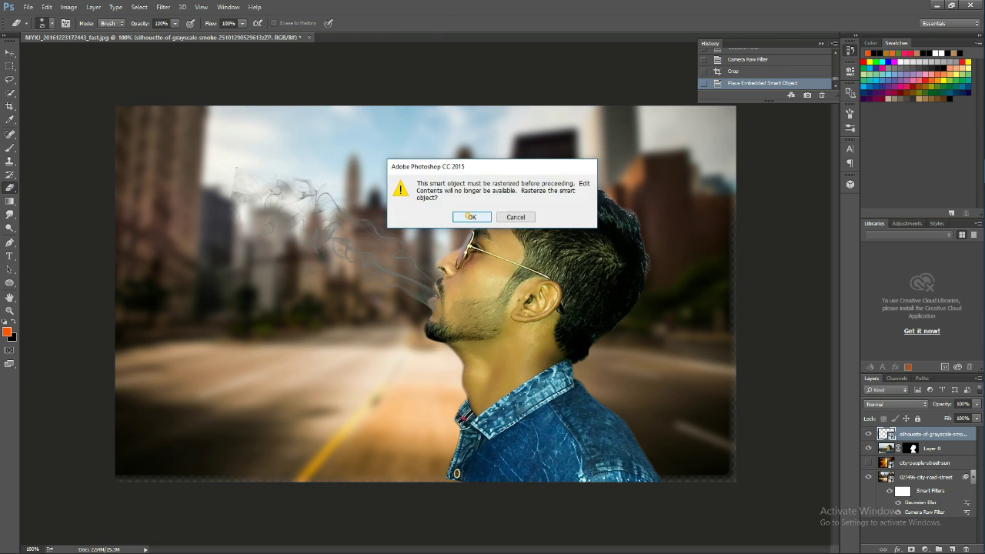
scroll(438, 300, up, 2)
scroll(437, 307, up, 1)
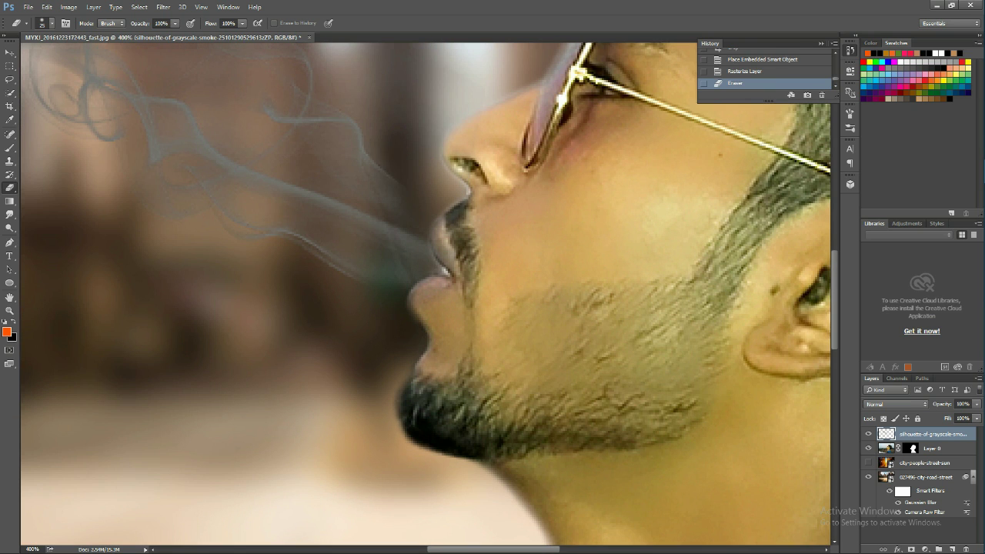
scroll(447, 224, down, 3)
Step: Brighten the smoke by raising Exposure in the Camera Raw Filter
click(164, 7)
click(184, 67)
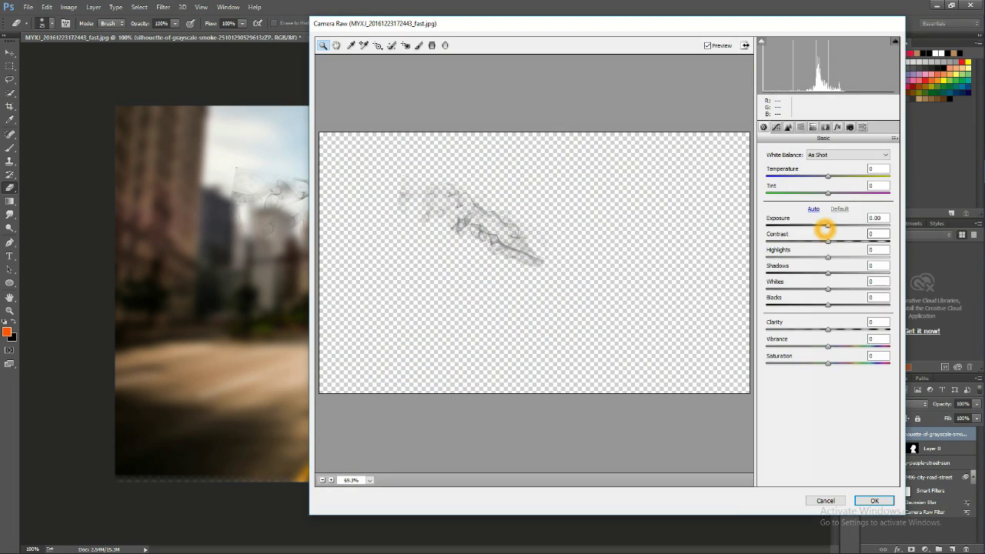
drag(825, 224, 868, 223)
key(Return)
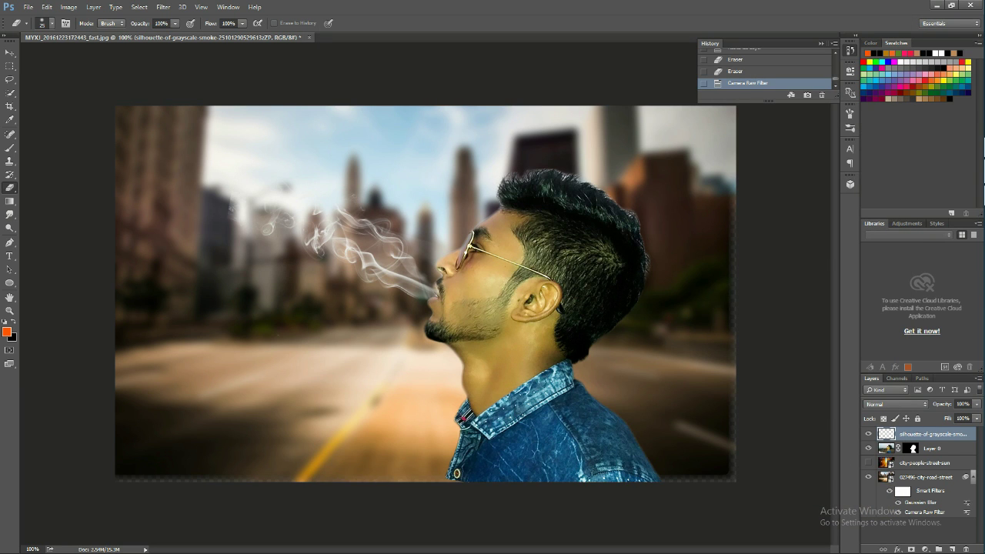
key(alt+Tab)
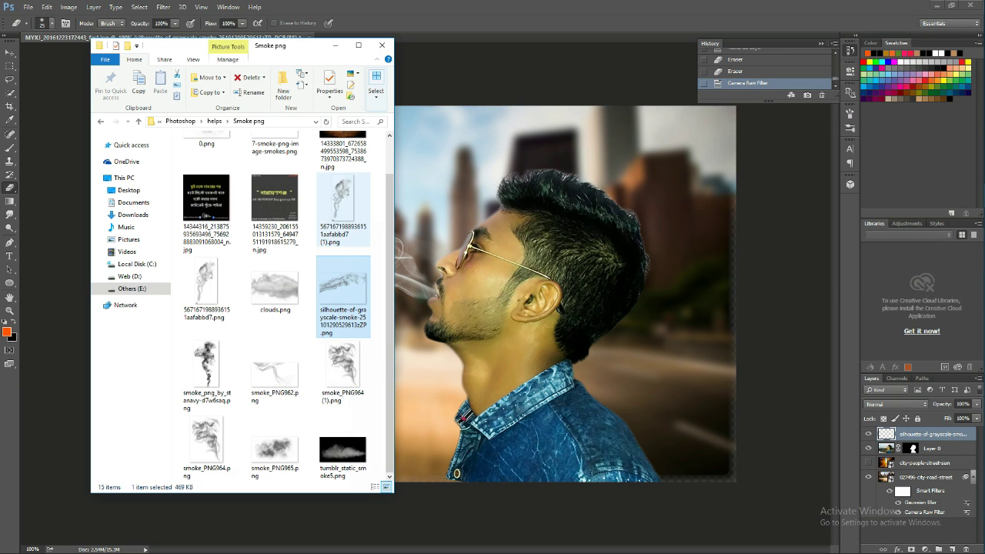
Step: Place a second smoke PNG, enlarge and rotate it, and position it at the mouth
mouse_move(445, 247)
mouse_down()
mouse_move(406, 291)
mouse_move(303, 259)
mouse_move(398, 267)
mouse_move(251, 217)
mouse_move(268, 214)
mouse_up()
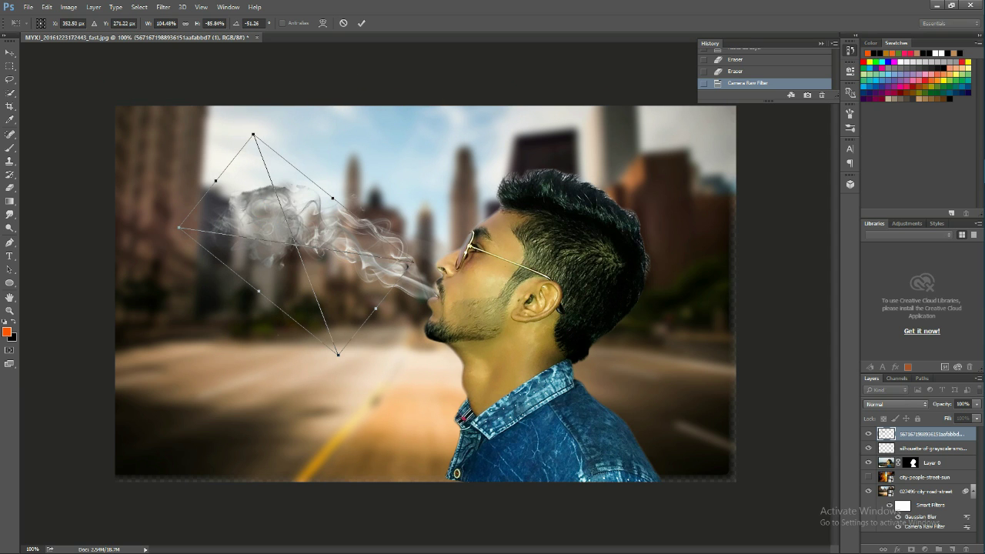
drag(253, 135, 271, 103)
drag(197, 202, 300, 216)
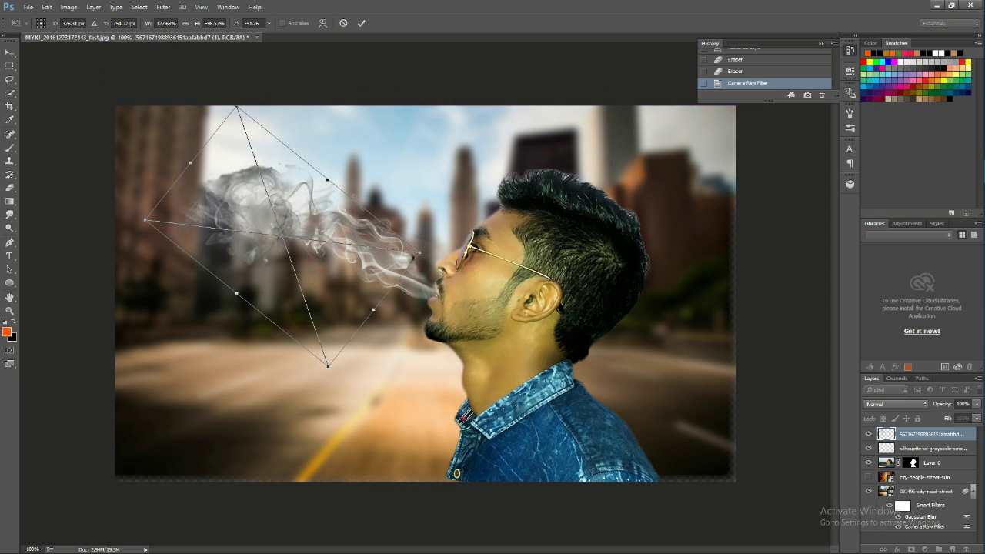
drag(241, 94, 274, 90)
drag(319, 249, 342, 260)
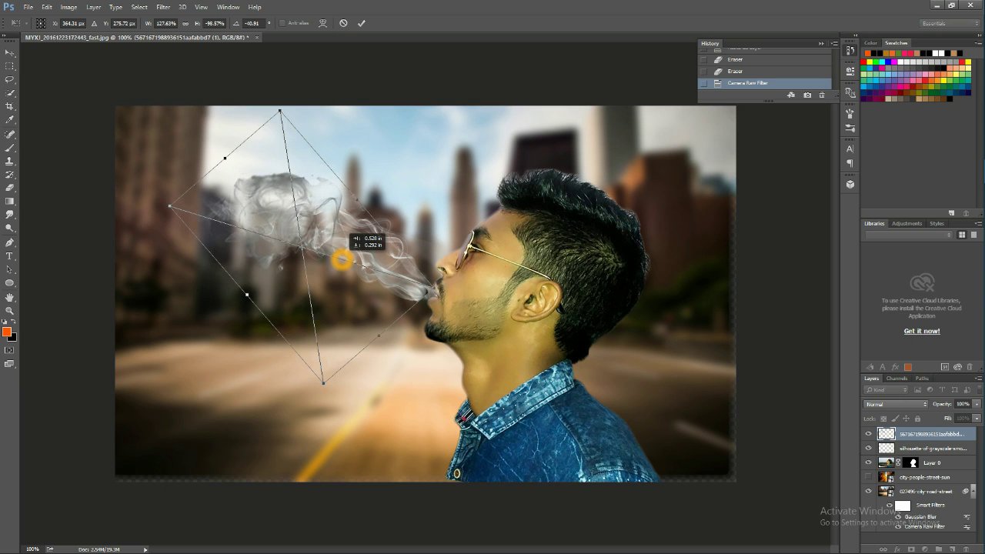
click(362, 24)
Step: Brighten the new smoke by raising Exposure in the Camera Raw Filter
click(163, 7)
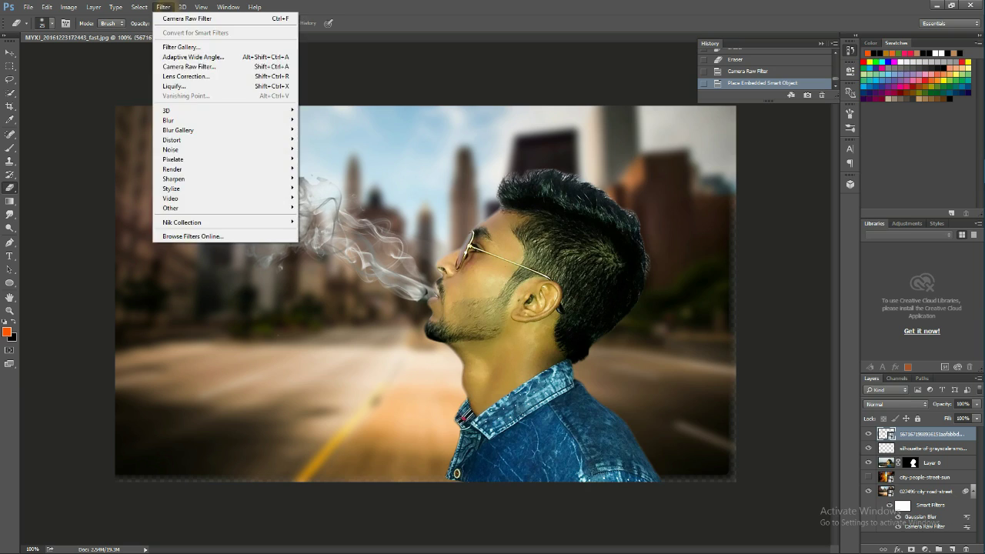
click(185, 66)
drag(828, 224, 852, 224)
click(885, 501)
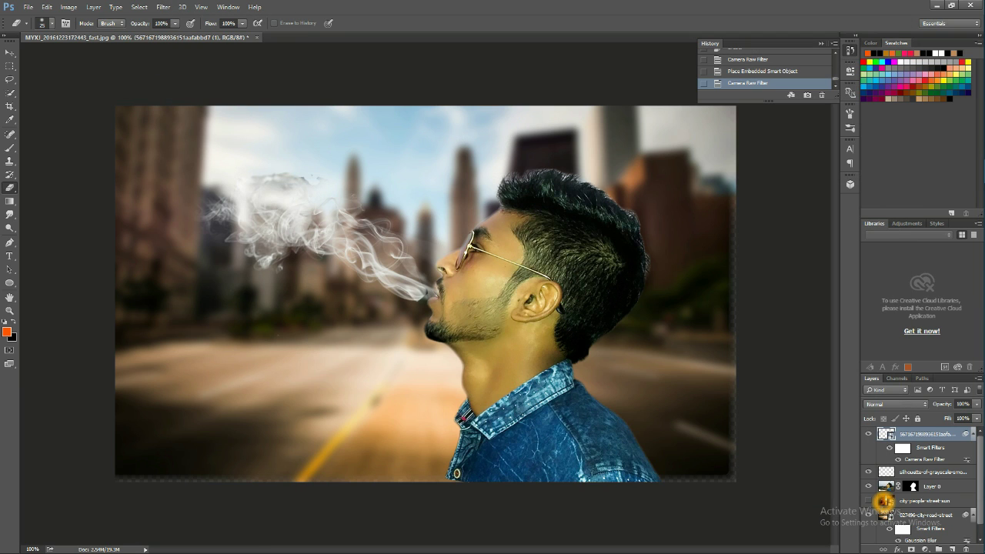
Step: Rasterize the new smoke layer and erase its stray edges
click(423, 301)
key(Return)
scroll(428, 289, up, 2)
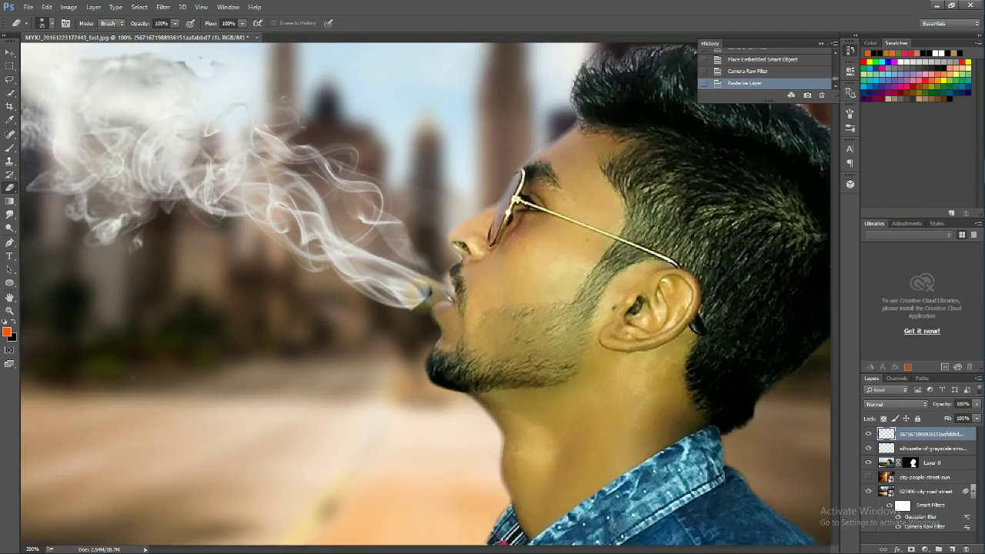
scroll(431, 290, up, 2)
scroll(426, 297, up, 5)
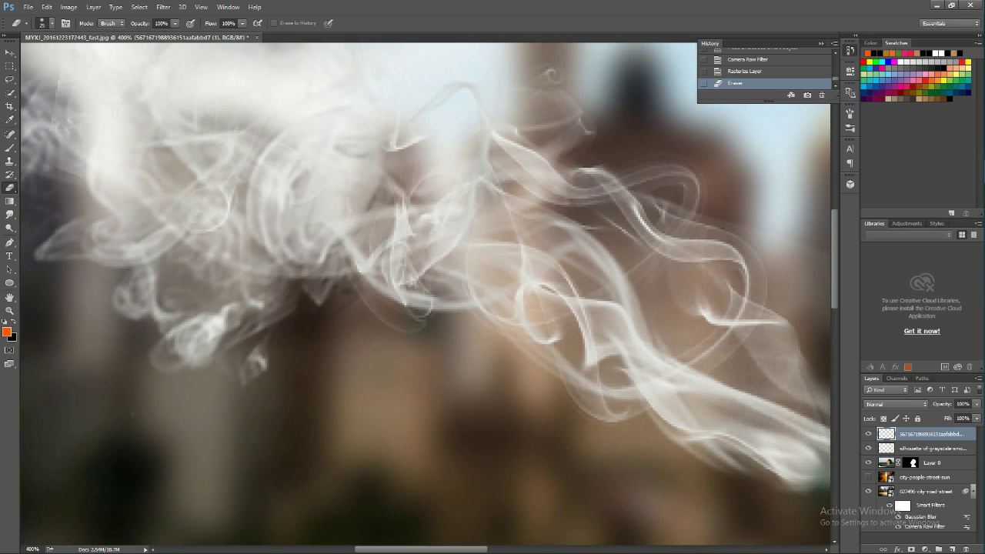
scroll(426, 298, left, 3)
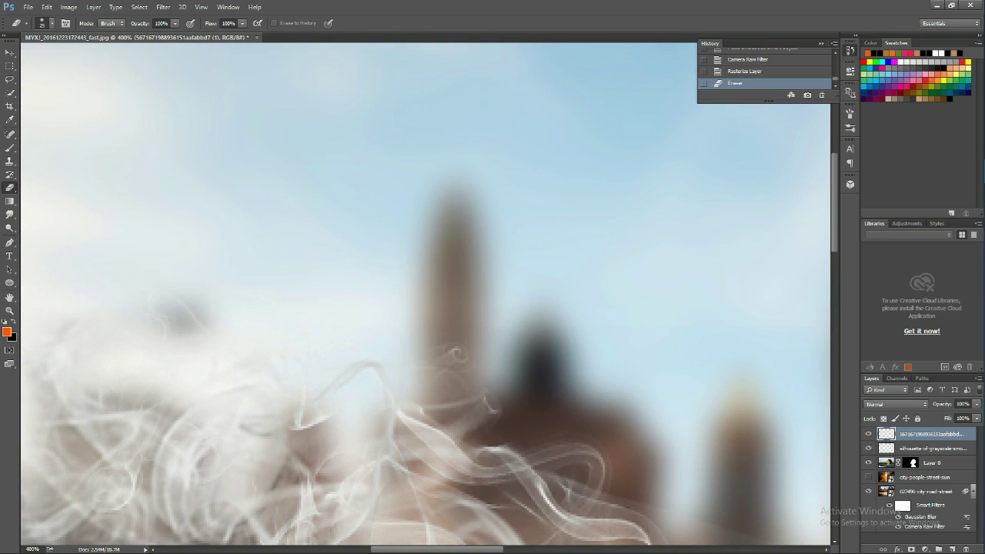
scroll(425, 298, down, 2)
scroll(426, 297, left, 3)
drag(415, 254, 331, 347)
drag(362, 293, 308, 385)
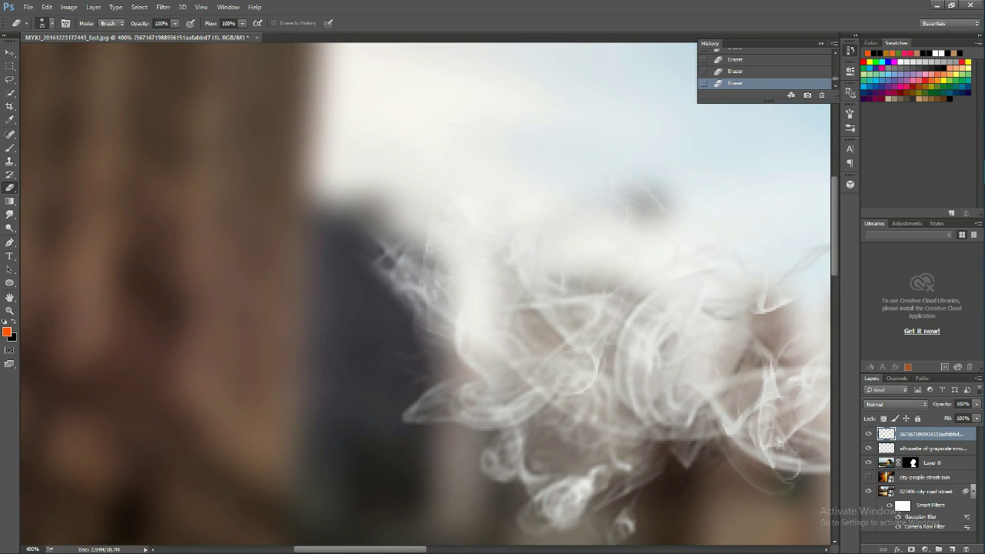
scroll(385, 181, right, 3)
scroll(385, 181, down, 1)
key(ctrl+minus)
key(ctrl+minus)
key(ctrl+minus)
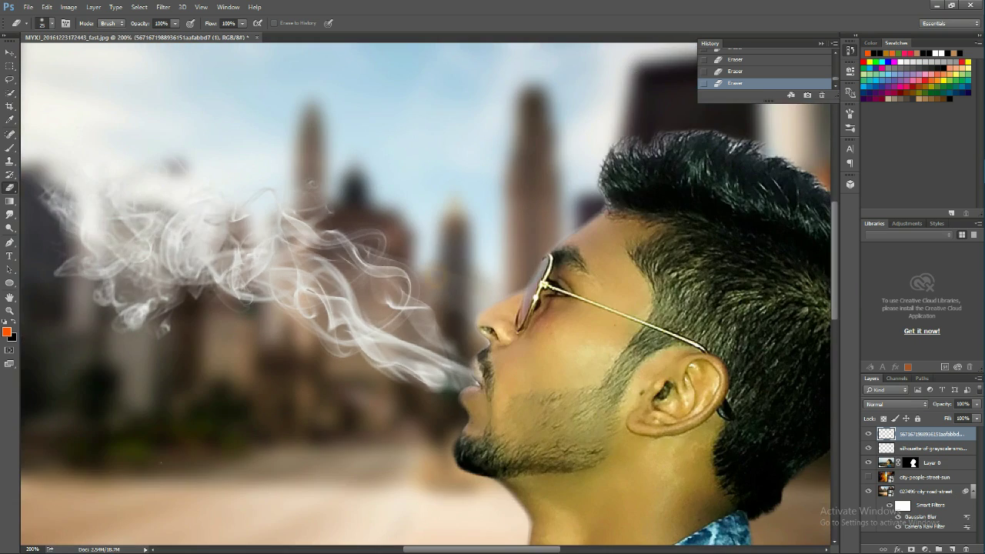
key(ctrl+minus)
key(ctrl+plus)
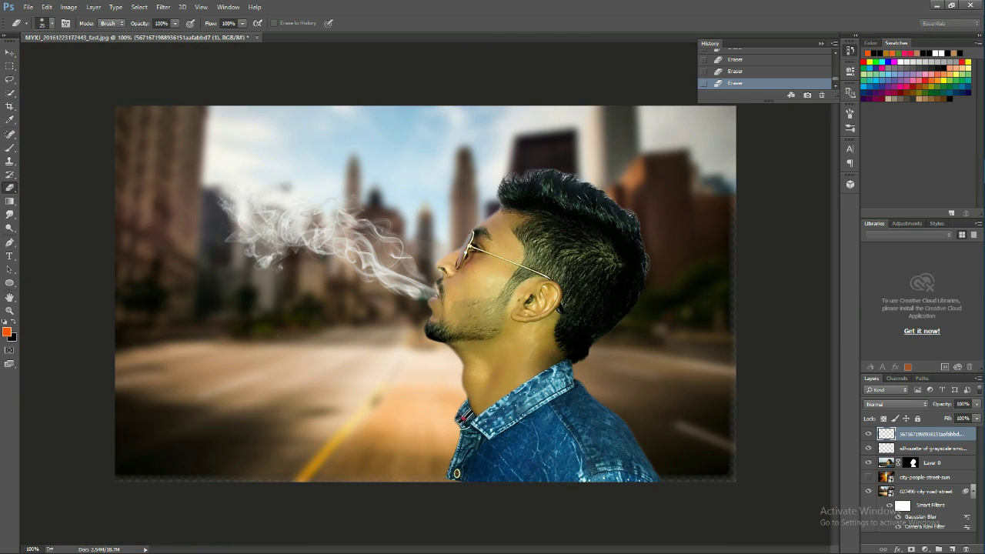
Step: Save the composite as a JPEG file
click(27, 7)
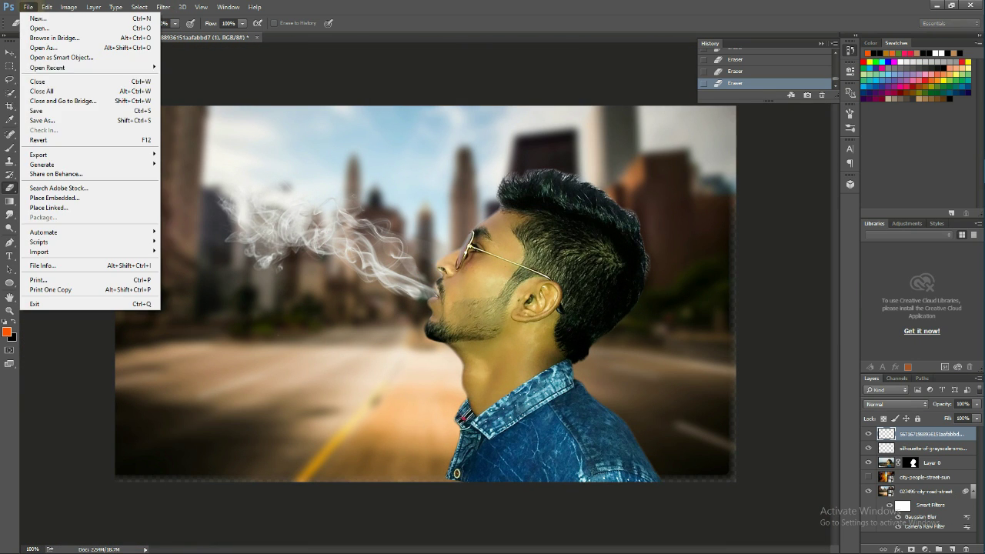
click(51, 121)
click(154, 238)
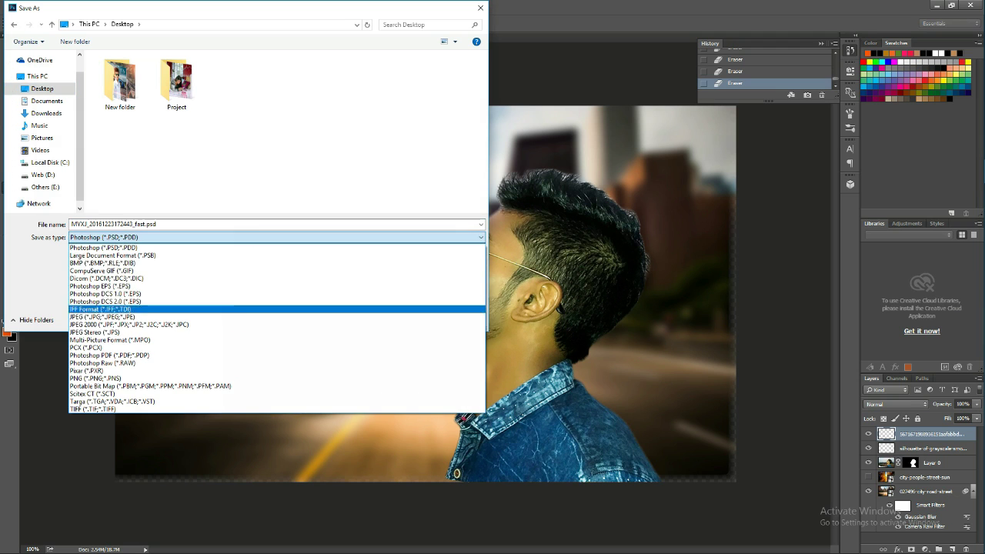
click(231, 314)
click(406, 318)
click(547, 147)
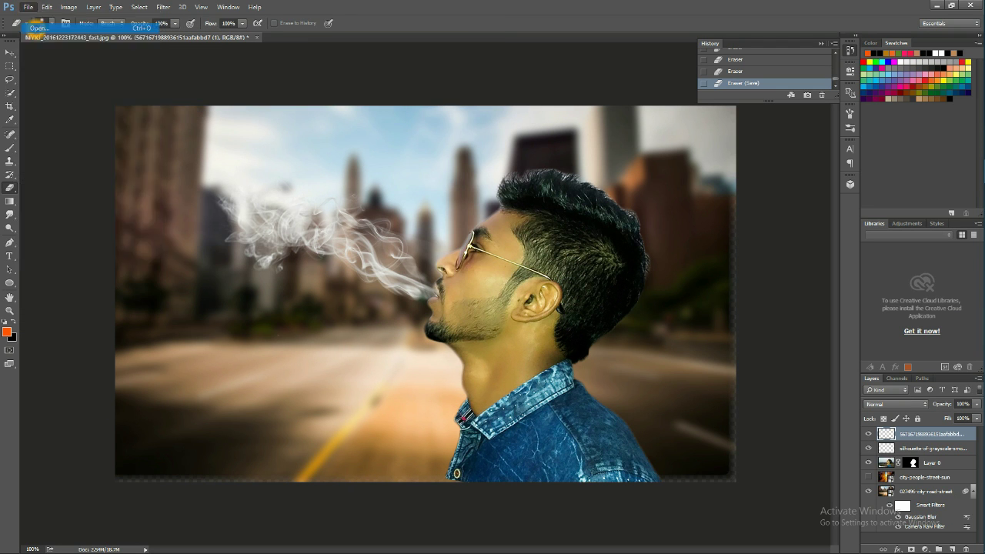
Step: Open the saved JPG and smudge the left hair edge into the background
click(38, 27)
click(407, 257)
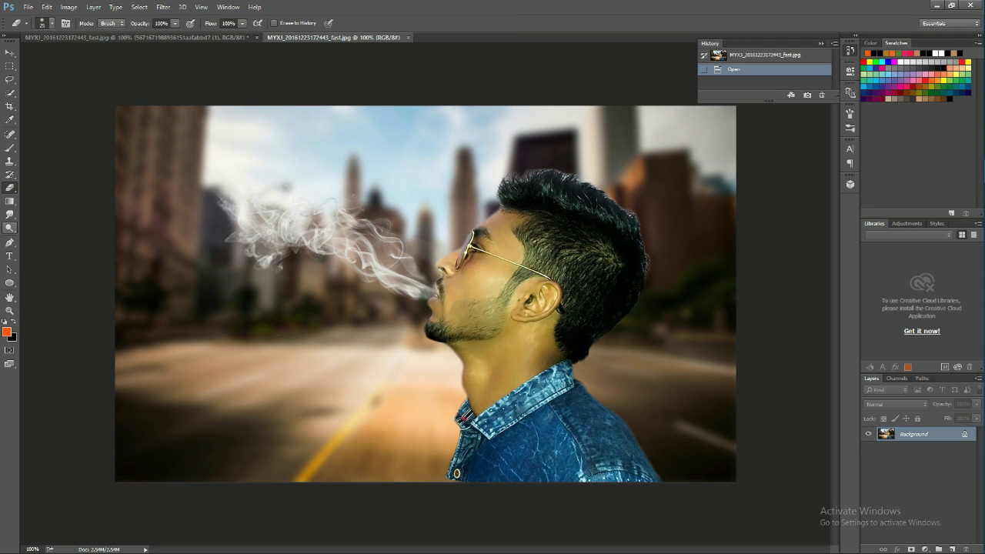
scroll(537, 194, up, 5)
mouse_move(262, 270)
mouse_down()
mouse_move(326, 357)
mouse_move(277, 246)
mouse_move(346, 305)
mouse_up()
drag(539, 308, 285, 262)
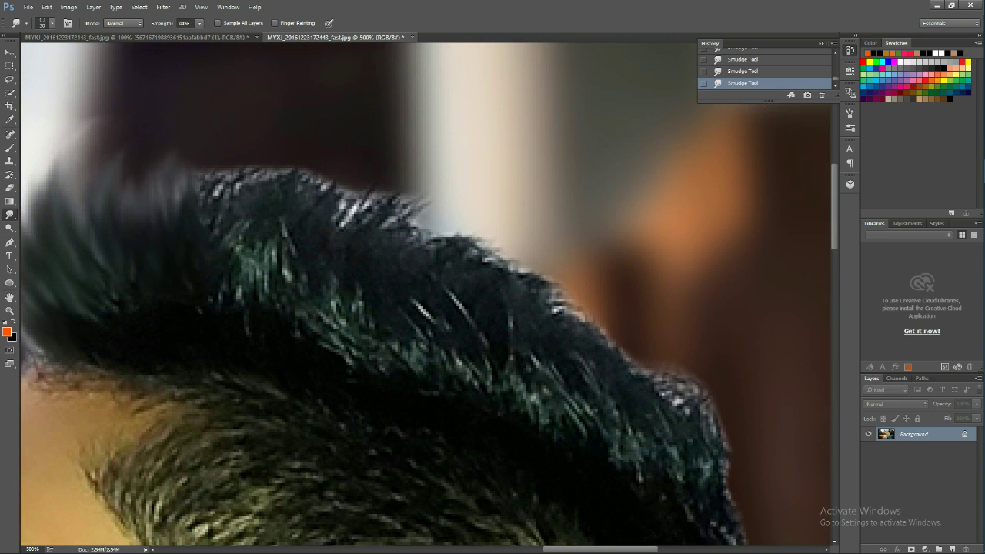
mouse_move(139, 223)
mouse_down()
mouse_move(231, 184)
mouse_move(385, 223)
mouse_up()
Step: Smudge strands along the hair edge to soften it
drag(616, 438, 425, 308)
drag(308, 77, 211, 106)
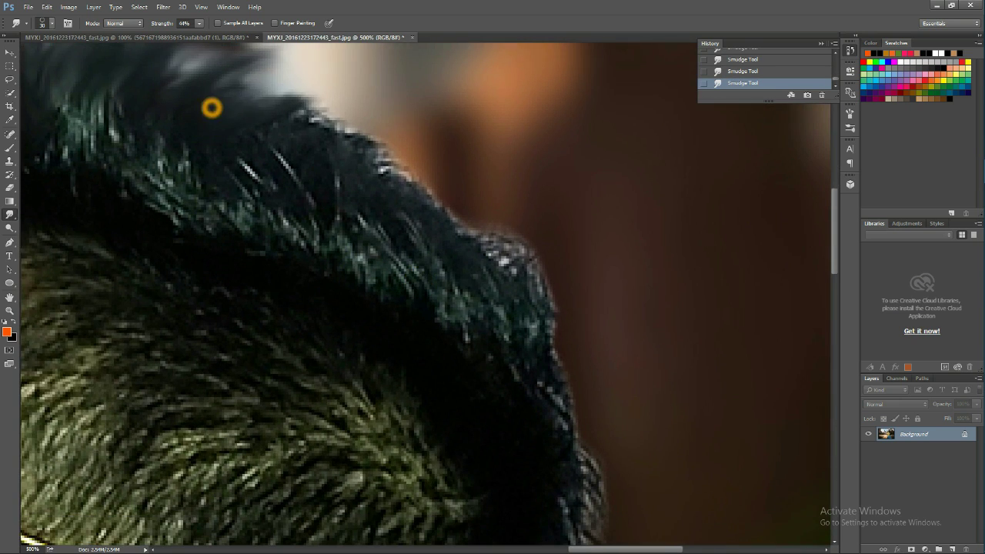
drag(308, 231, 254, 230)
drag(208, 112, 240, 165)
drag(339, 323, 271, 259)
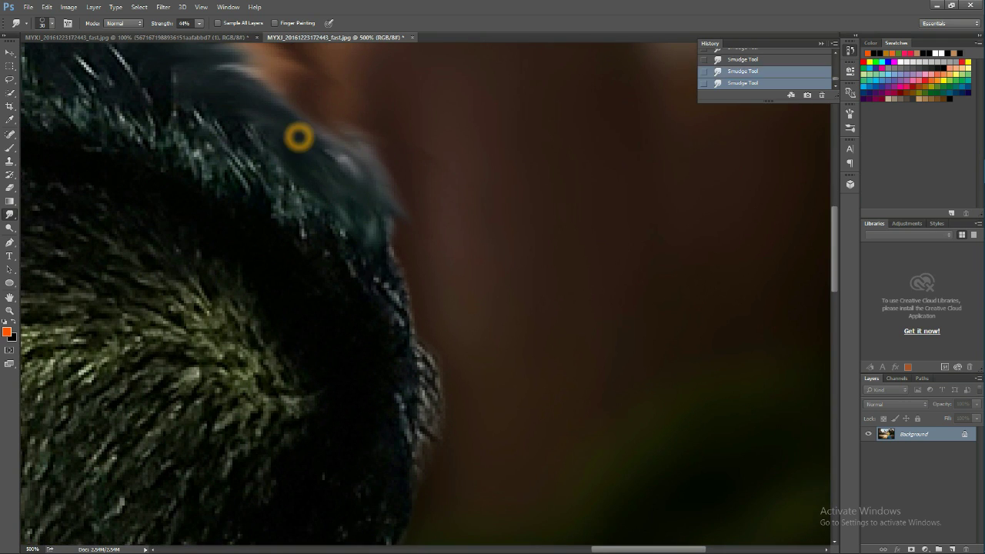
drag(300, 137, 246, 77)
Step: Smudge the lower hair edge into the background
mouse_move(408, 351)
mouse_down()
mouse_move(340, 381)
mouse_move(329, 331)
mouse_up()
drag(274, 375, 231, 477)
mouse_move(141, 446)
mouse_down()
mouse_move(234, 308)
mouse_move(292, 408)
mouse_up()
drag(233, 308, 254, 416)
Step: Smear the bright strands along the top of the hair
drag(387, 159, 347, 398)
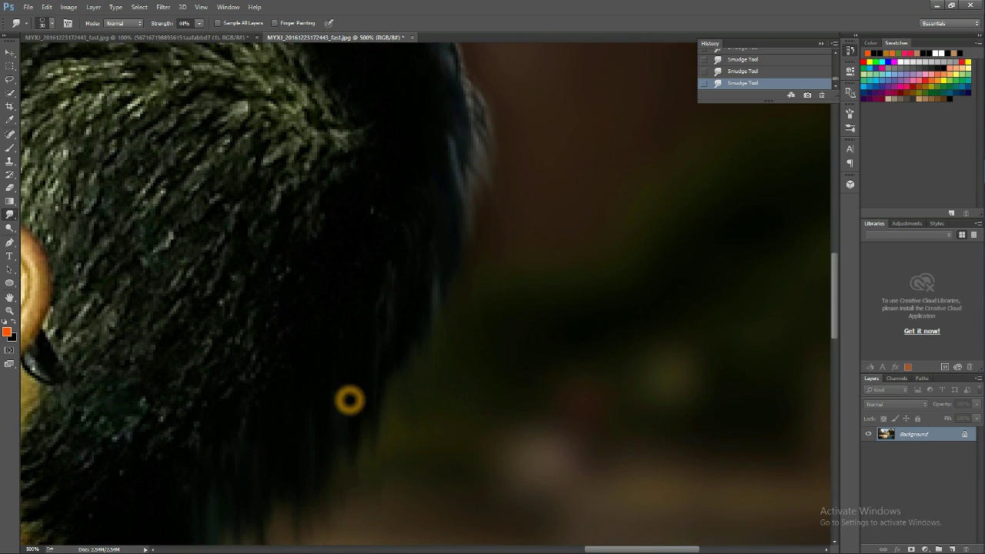
mouse_move(376, 290)
mouse_down()
mouse_move(286, 330)
mouse_move(222, 374)
mouse_move(378, 272)
mouse_move(331, 324)
mouse_move(370, 231)
mouse_up()
drag(339, 131, 385, 177)
mouse_move(370, 231)
mouse_down()
mouse_move(431, 431)
mouse_move(350, 438)
mouse_move(350, 499)
mouse_up()
drag(271, 357, 78, 318)
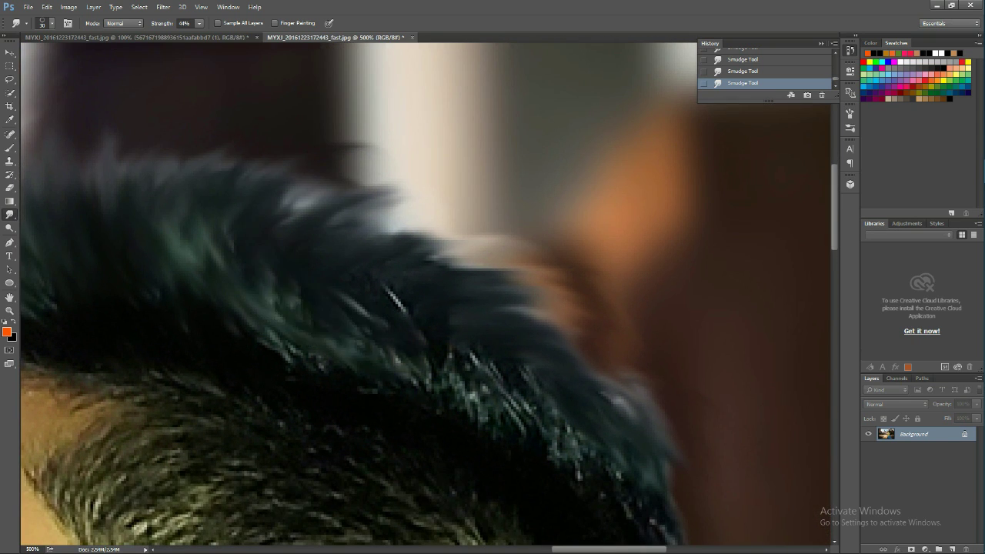
drag(457, 378, 392, 303)
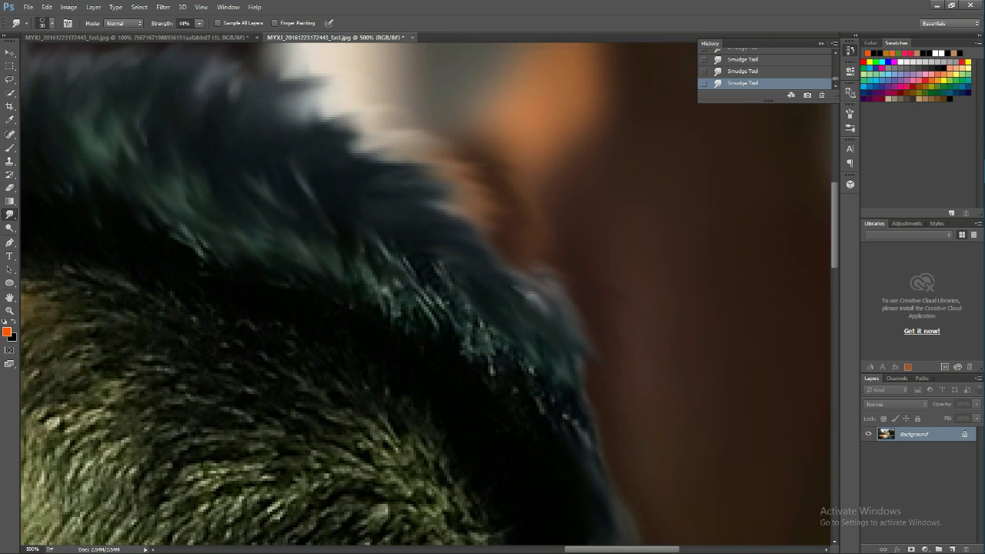
Step: Smudge the hair at the nape and above the ear
drag(428, 261, 431, 154)
mouse_move(416, 277)
mouse_down()
mouse_move(385, 323)
mouse_move(431, 154)
mouse_up()
drag(266, 182, 249, 284)
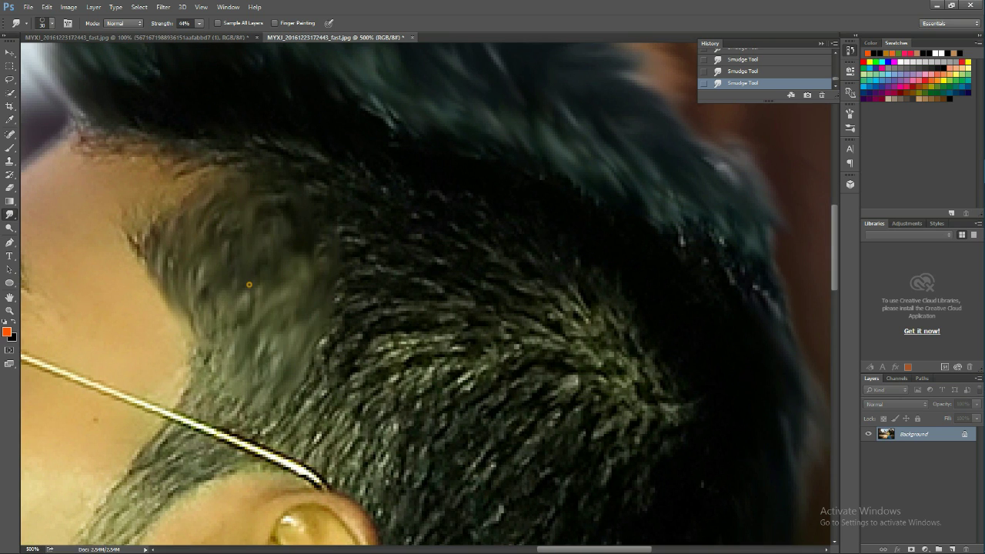
drag(385, 385, 524, 185)
drag(605, 165, 443, 218)
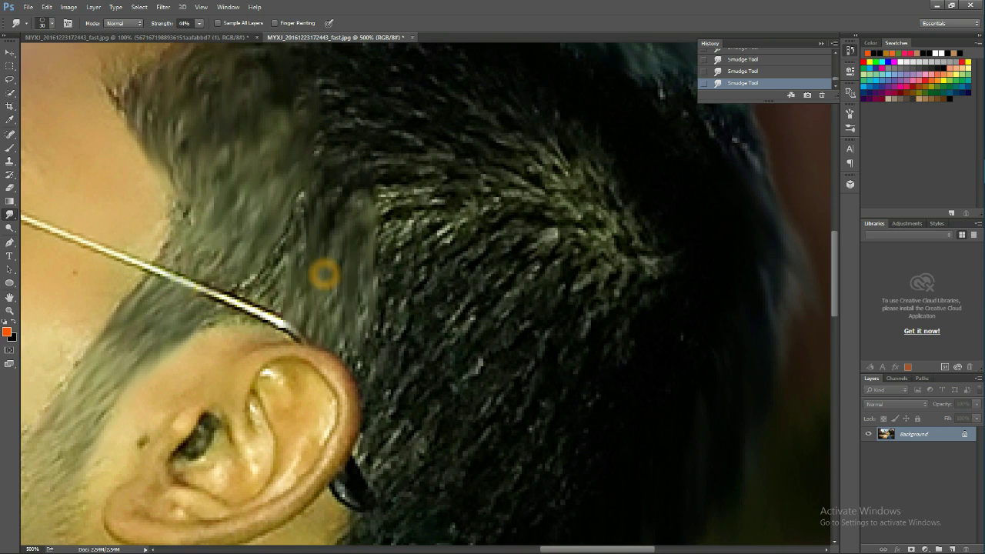
drag(323, 272, 492, 231)
mouse_move(431, 162)
mouse_down()
mouse_move(521, 174)
mouse_move(392, 325)
mouse_move(377, 400)
mouse_up()
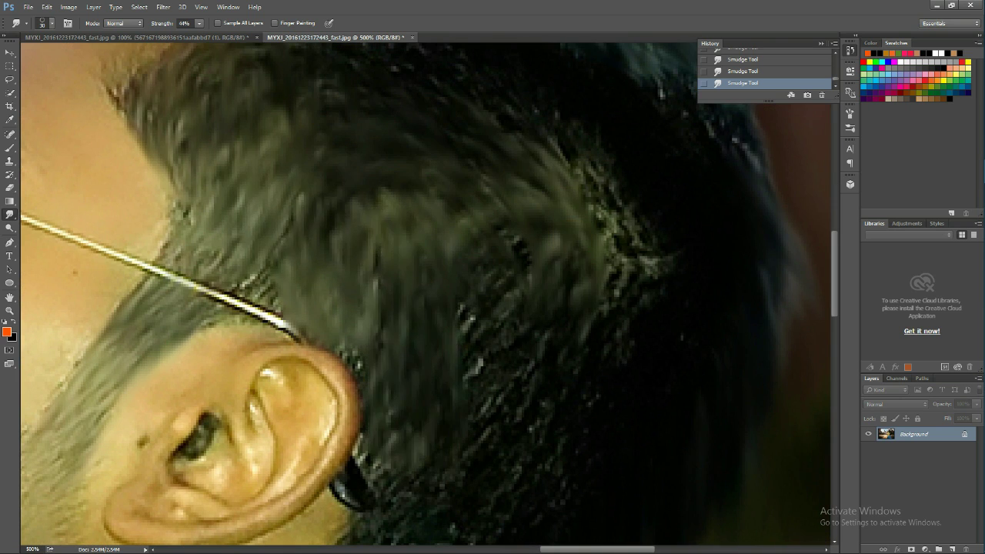
Step: Smooth the hair near the ear and blend bright patches into the surrounding hair
drag(456, 461, 444, 341)
mouse_move(431, 443)
mouse_down()
mouse_move(338, 454)
mouse_move(388, 292)
mouse_up()
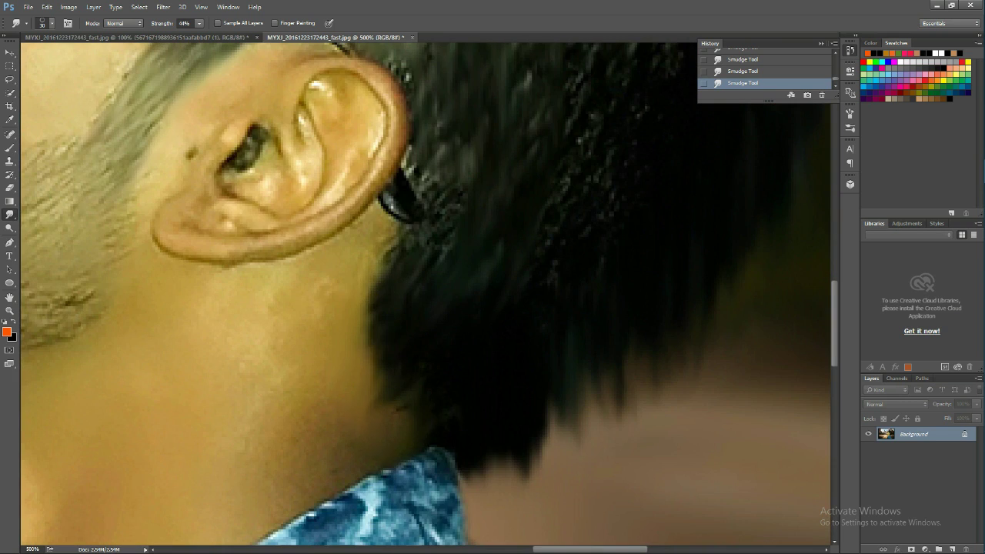
drag(583, 156, 478, 333)
drag(558, 167, 420, 239)
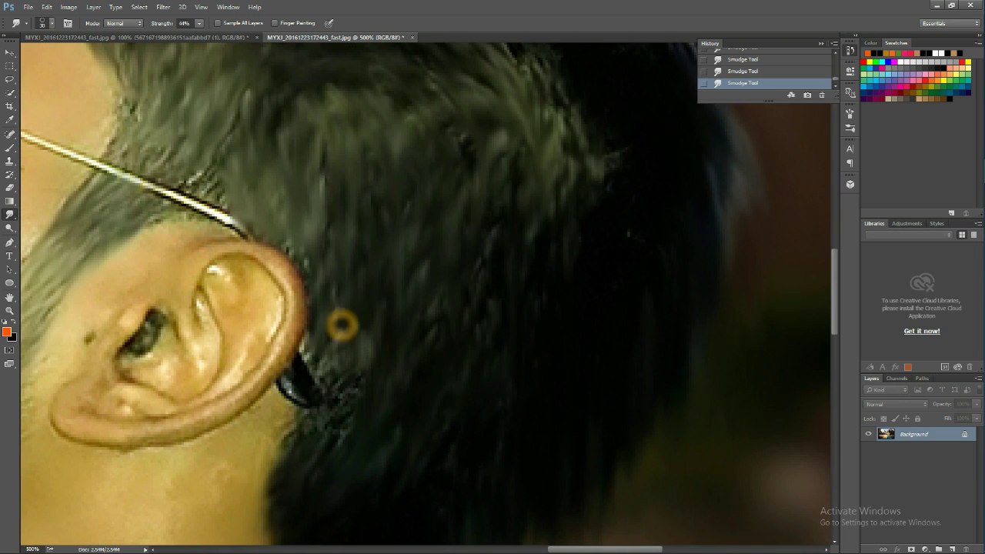
drag(343, 325, 281, 441)
key(ctrl+1)
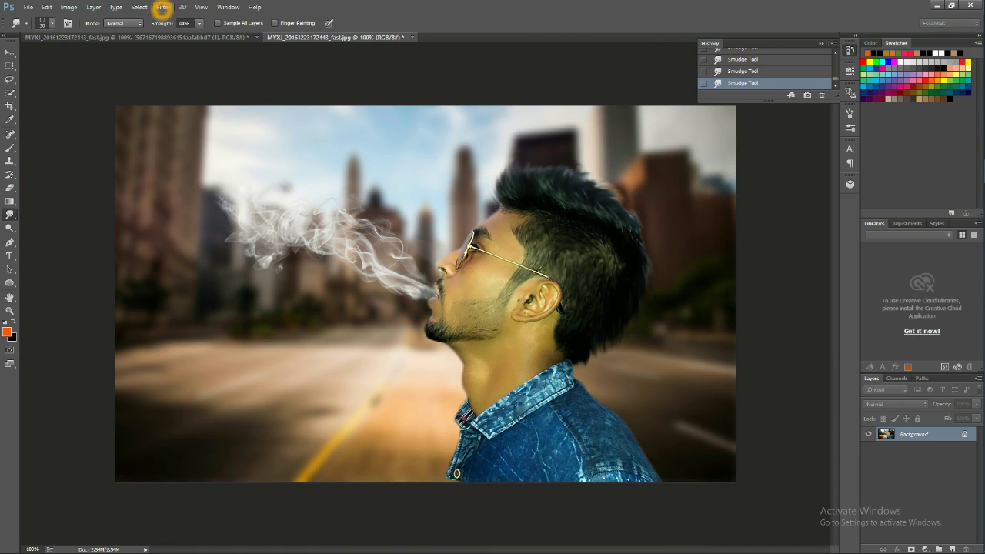
Step: Apply Color Efex Pro 4's Dark Contrasts at -57% contrast, then return to the composite
click(162, 8)
click(318, 229)
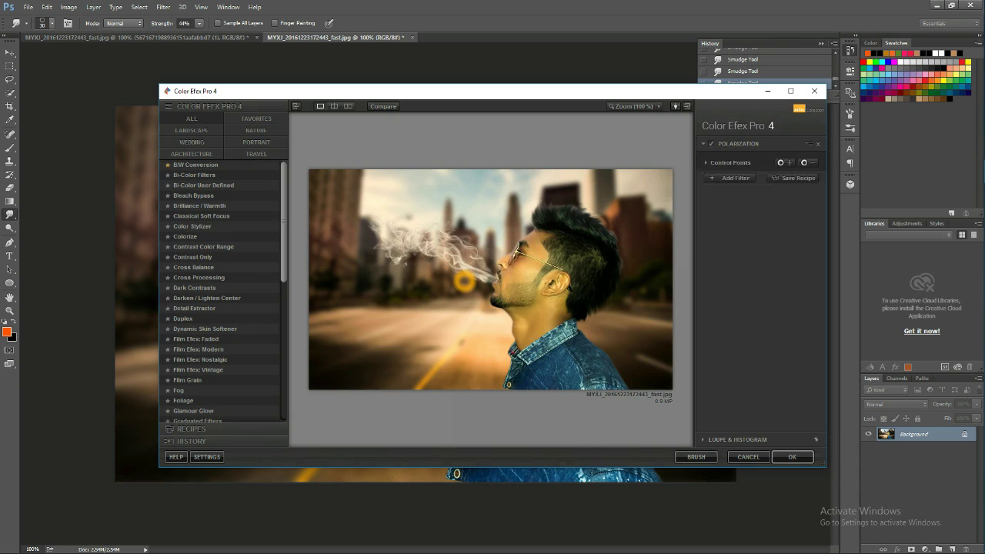
click(221, 179)
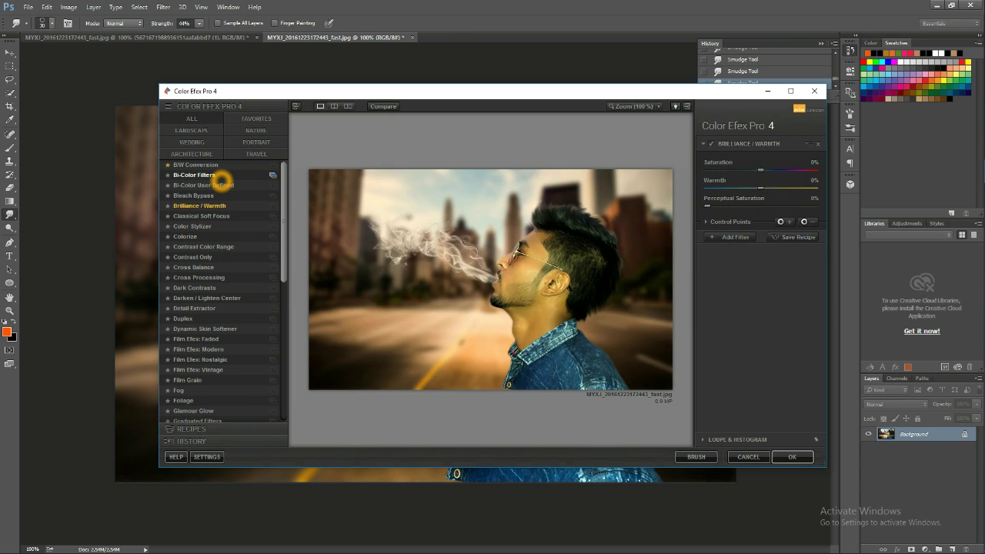
key(Down)
key(Down)
key(Down)
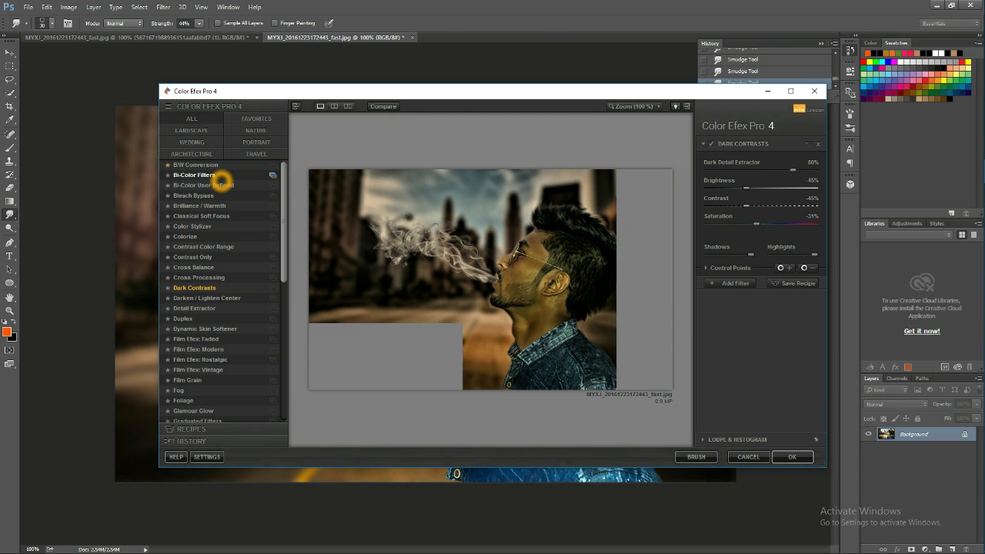
mouse_move(749, 207)
mouse_down()
mouse_move(741, 211)
mouse_move(799, 188)
mouse_up()
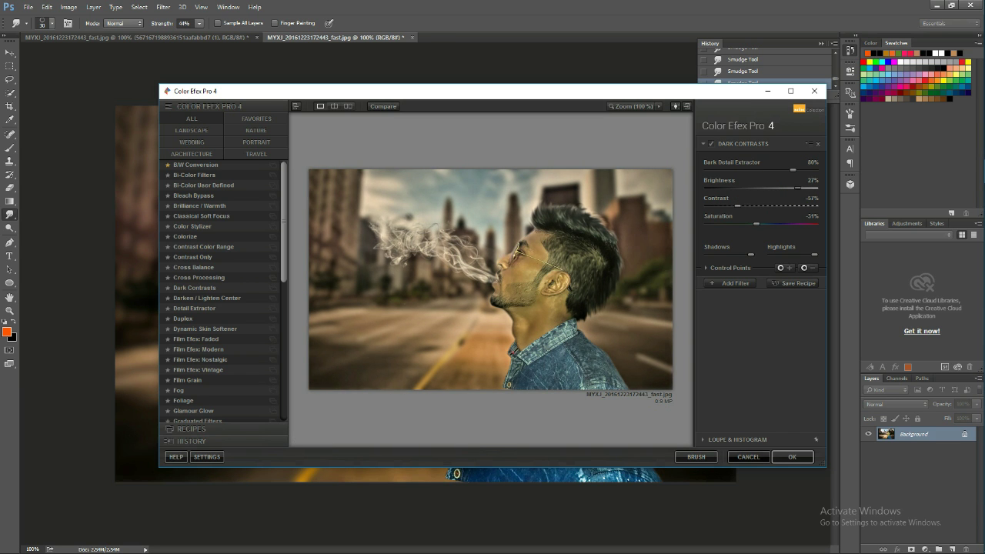
key(Escape)
key(ctrl+Tab)
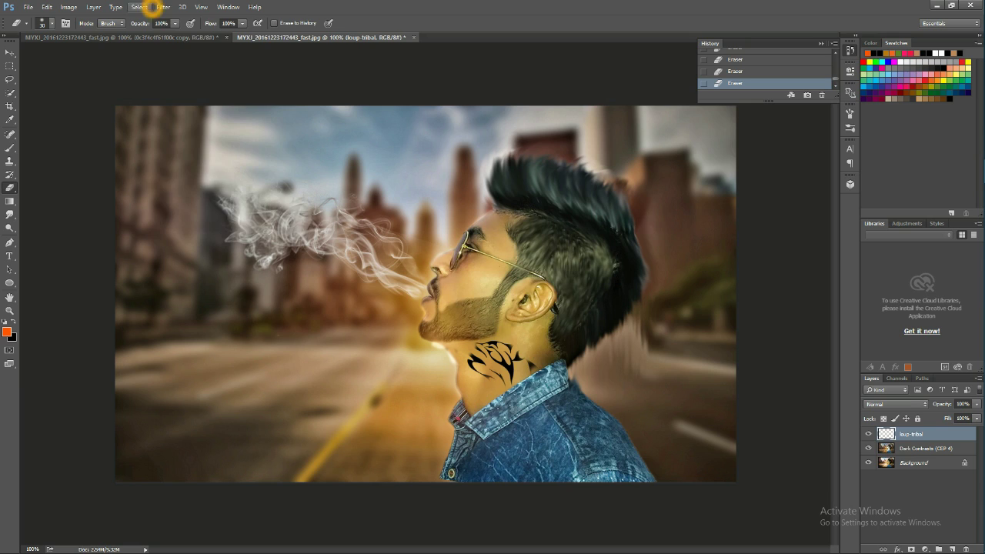
Step: Apply the Camera Raw Filter to the current layer and to the Dark Contrasts layer
click(163, 7)
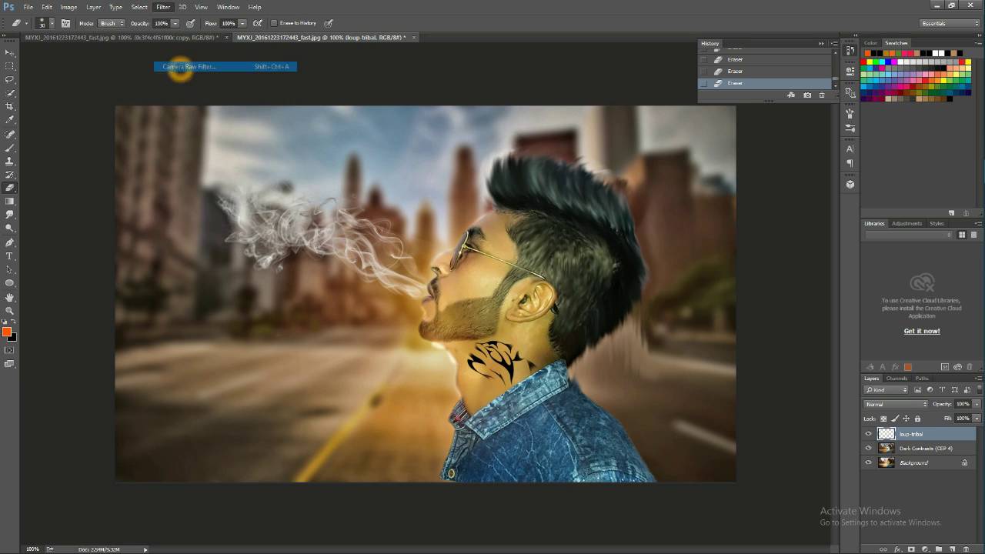
click(176, 67)
key(Escape)
click(932, 448)
click(163, 7)
click(176, 66)
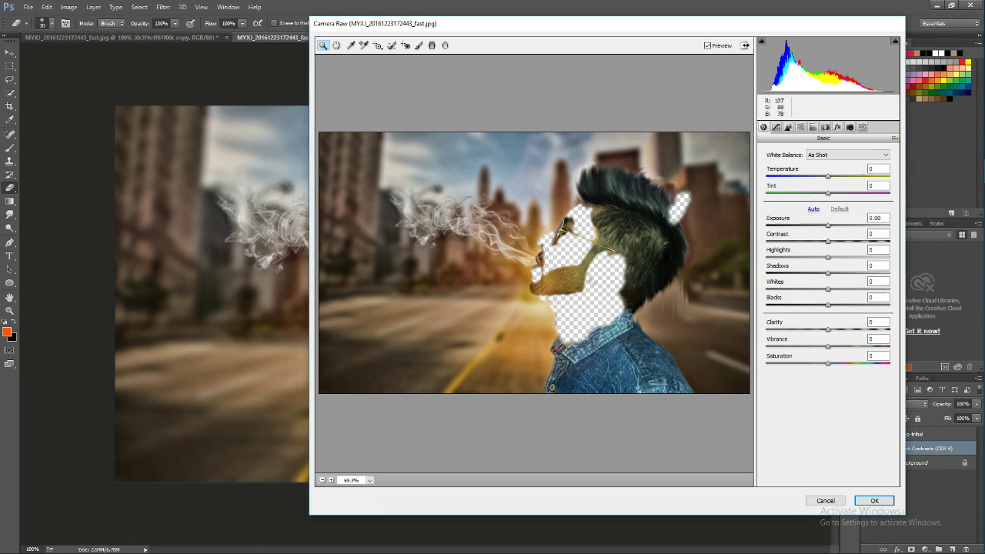
click(874, 500)
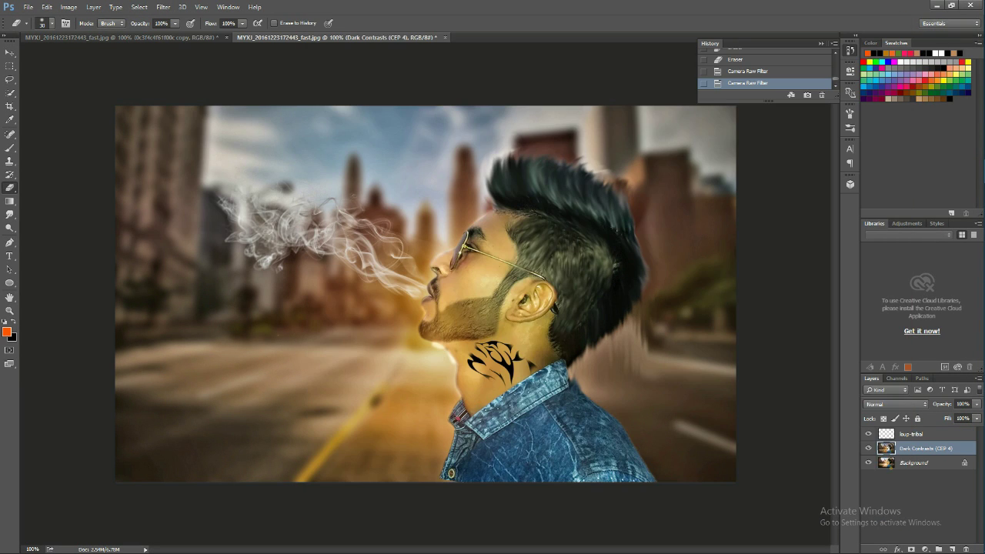
Step: Apply Camera Raw to the Background layer with Contrast raised to +28
click(932, 463)
click(163, 7)
click(176, 67)
drag(832, 241, 845, 242)
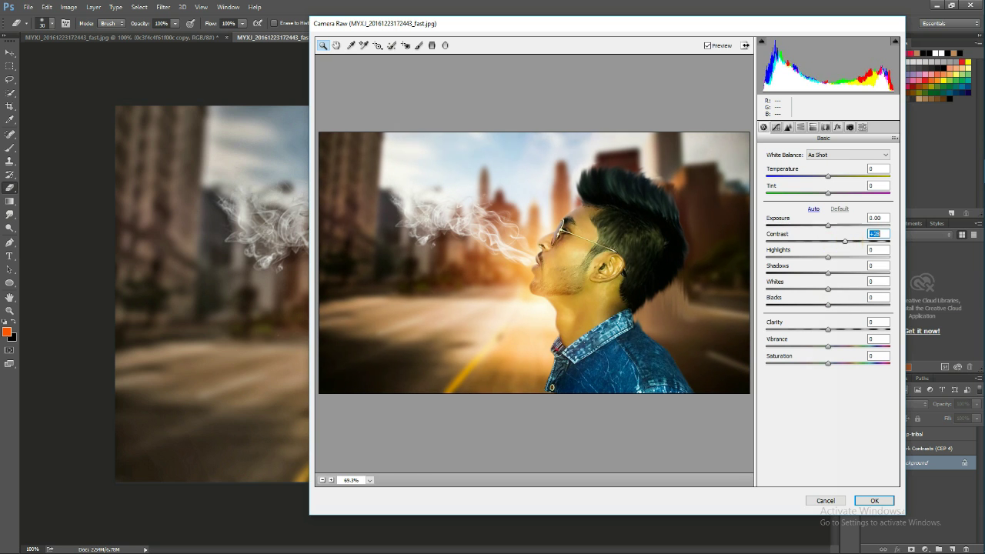
key(Return)
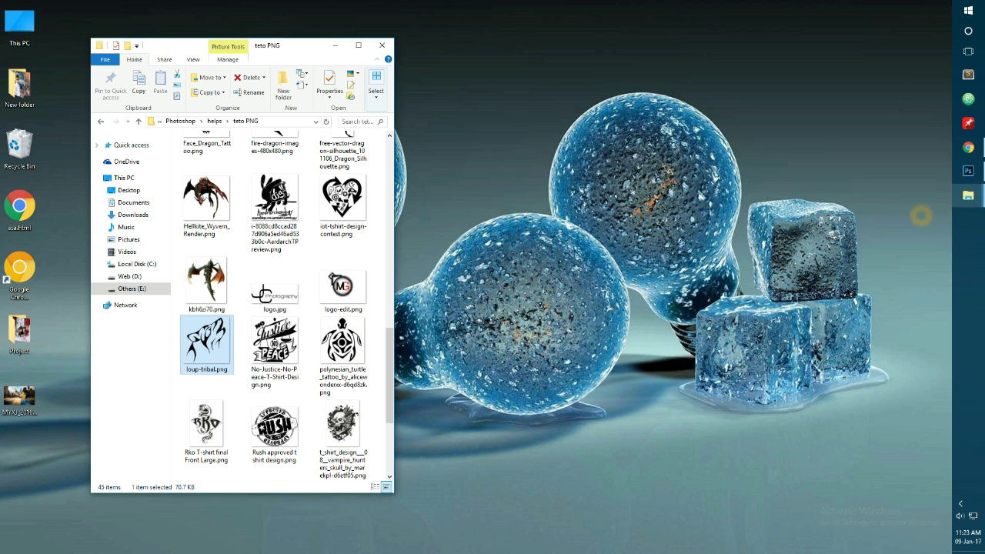
Step: From My Work > MY PIC in File Explorer, drag the camera logo PNG onto the photo
click(100, 121)
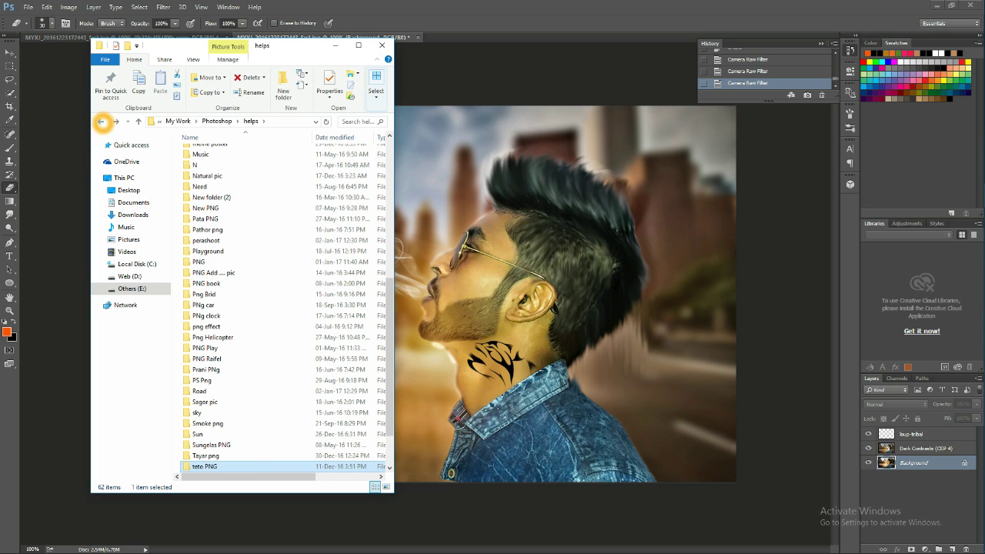
click(100, 121)
double_click(202, 185)
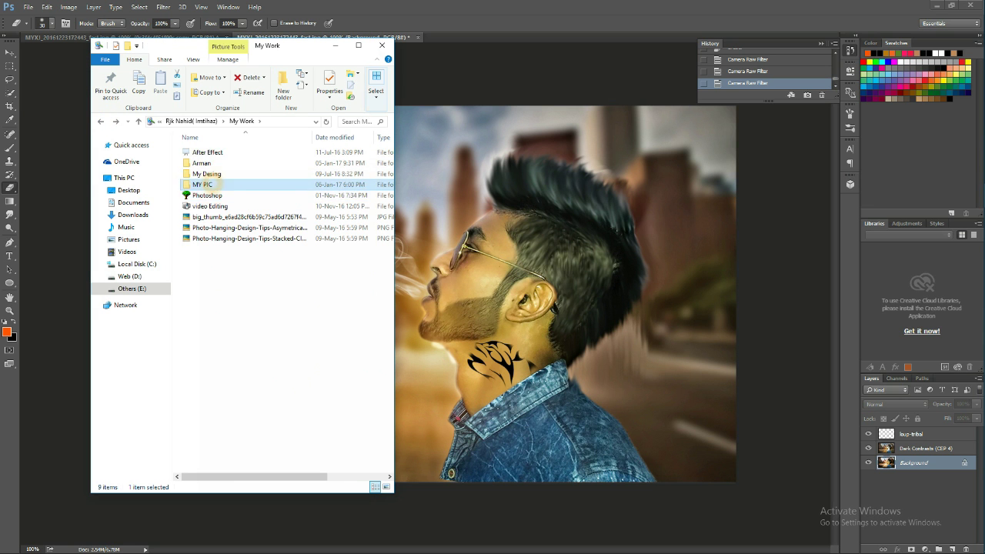
scroll(292, 231, down, 5)
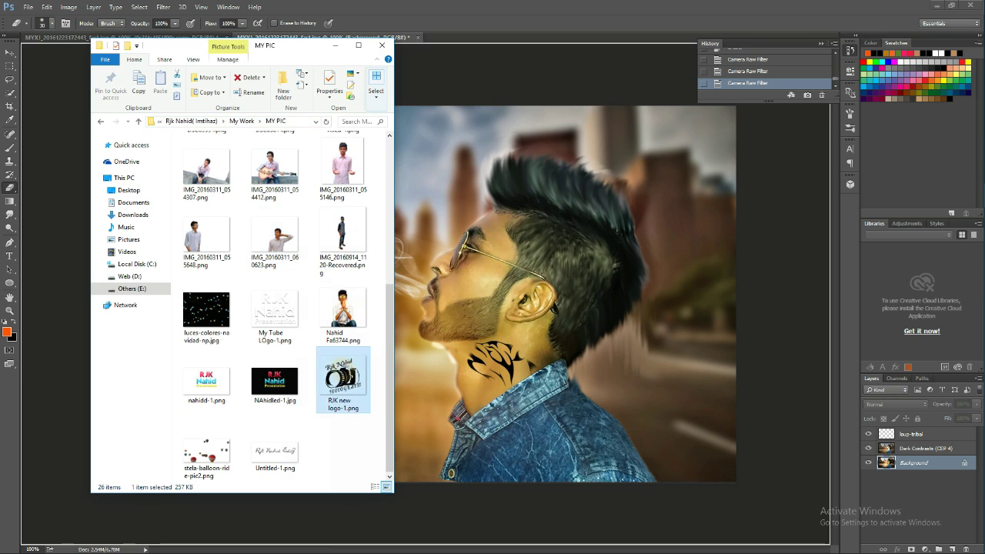
drag(341, 368, 311, 361)
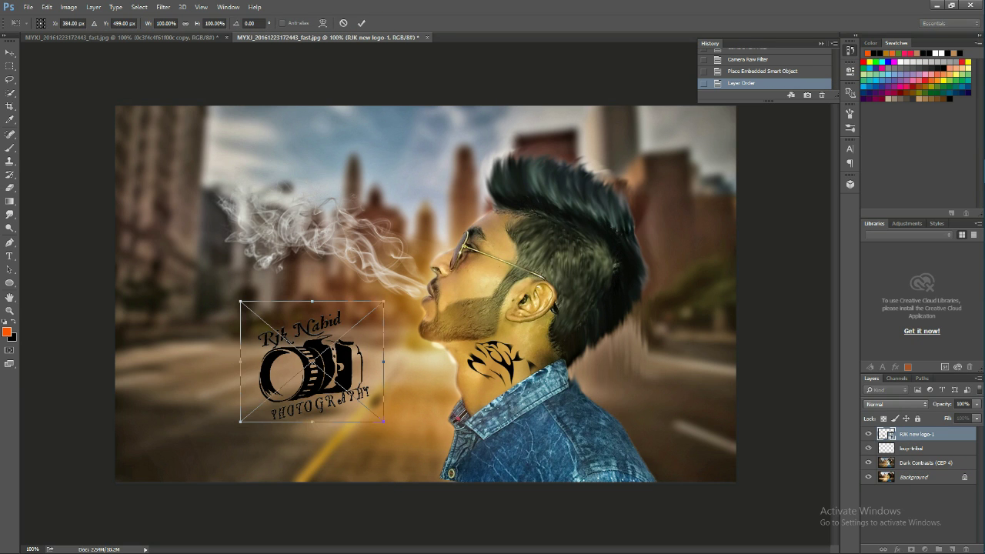
Step: Shrink the camera logo to about a third and commit it on the neck beside the tattoo
mouse_move(384, 302)
mouse_down()
mouse_move(293, 379)
mouse_move(262, 378)
mouse_up()
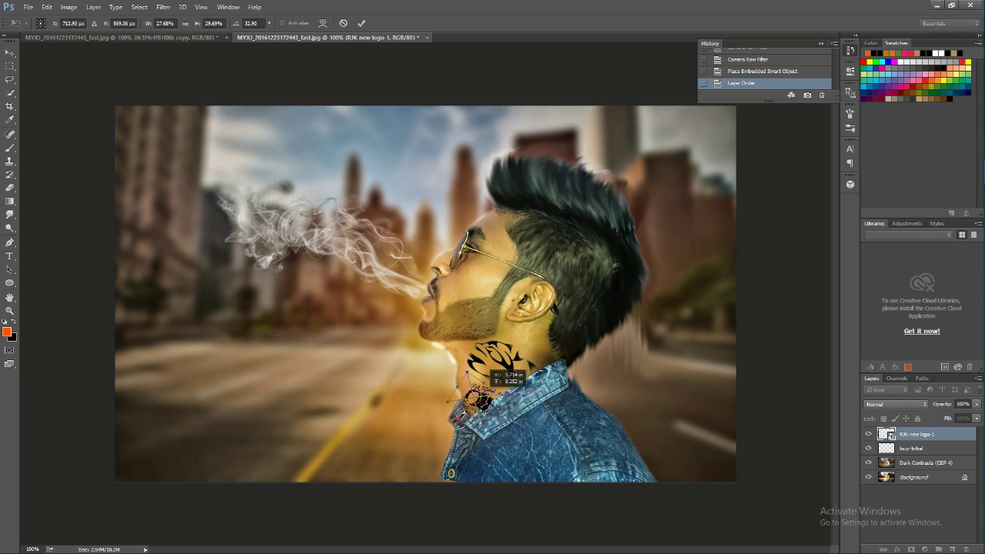
drag(502, 377, 433, 351)
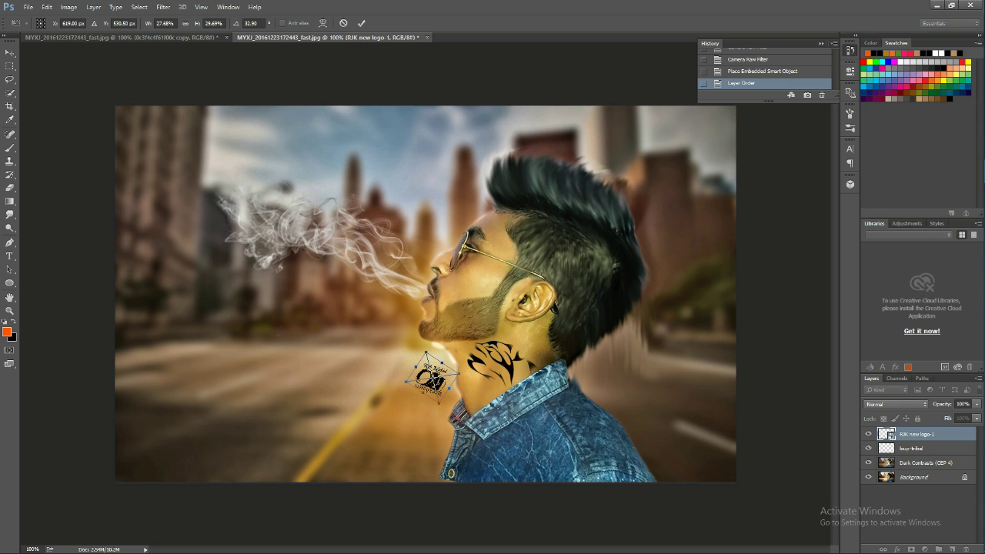
key(Return)
key(e)
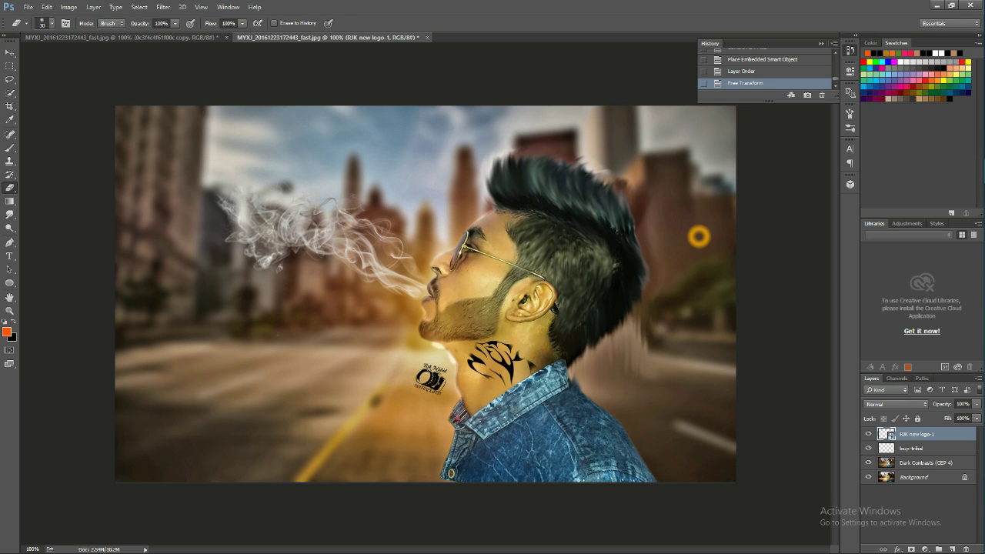
click(218, 62)
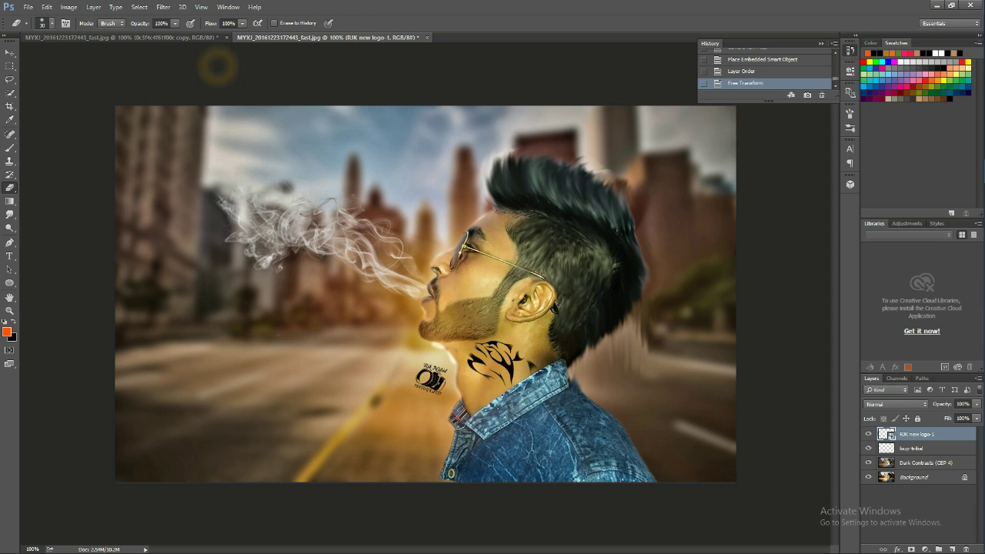
click(10, 106)
Step: Crop in the left and right sides, then undo a stray erased spot on the layers
drag(115, 294, 154, 293)
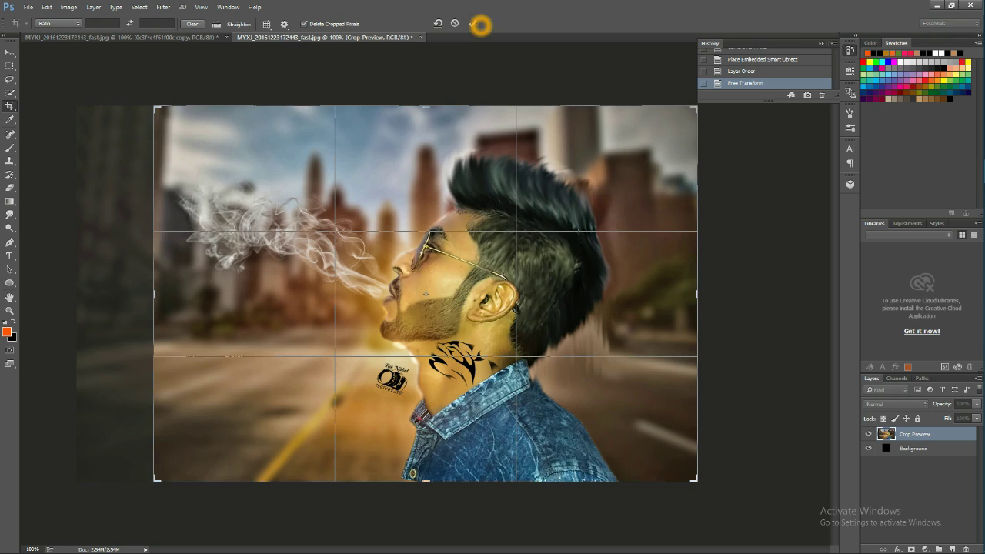
click(478, 24)
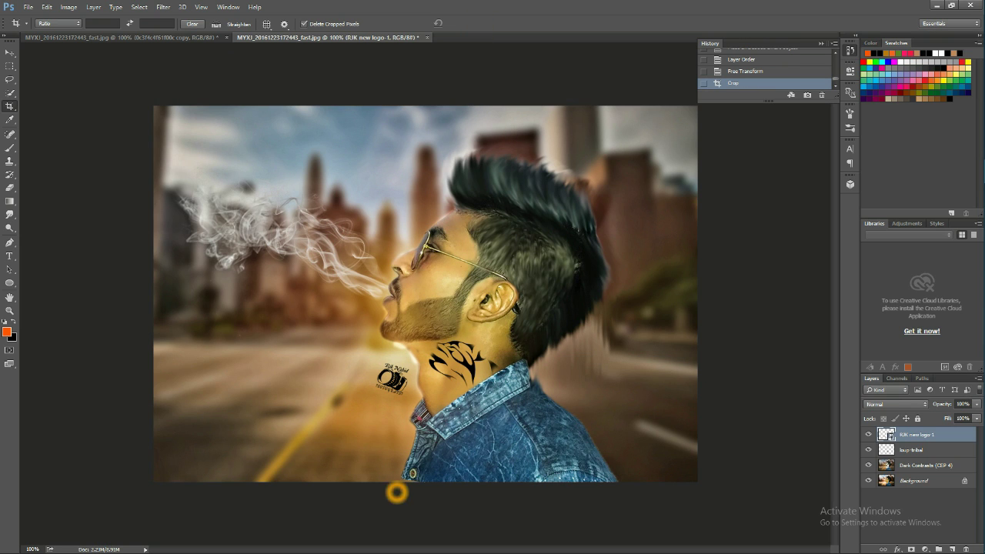
click(893, 465)
click(10, 187)
scroll(400, 480, up, 2)
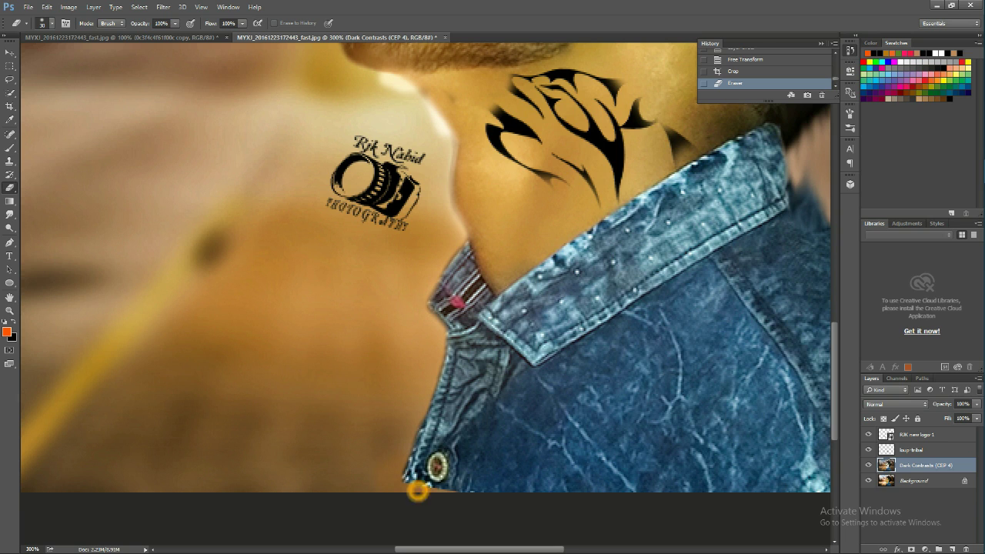
key(alt+[)
click(400, 484)
click(741, 74)
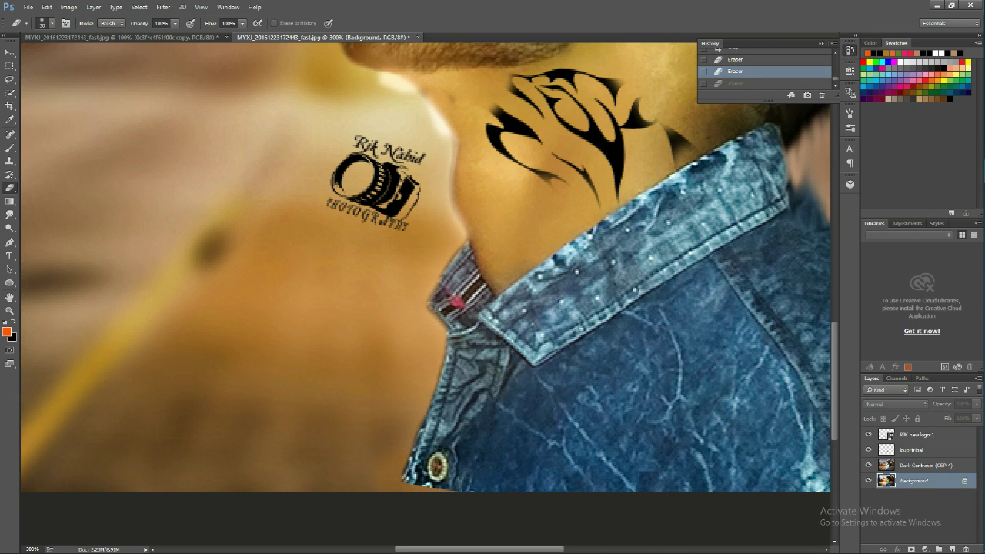
Step: Crop a thin sliver off the bottom edge of the image
click(10, 106)
drag(471, 490, 469, 284)
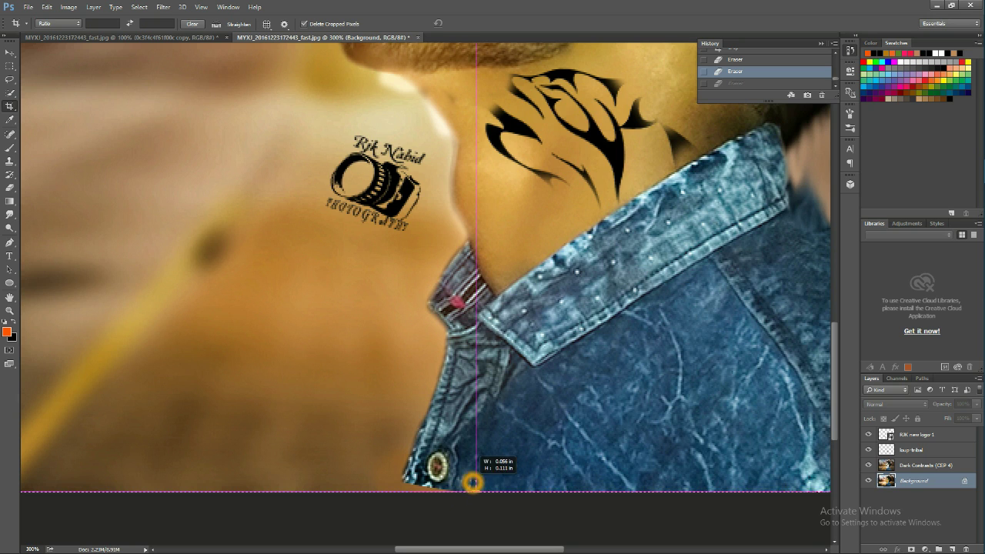
click(451, 23)
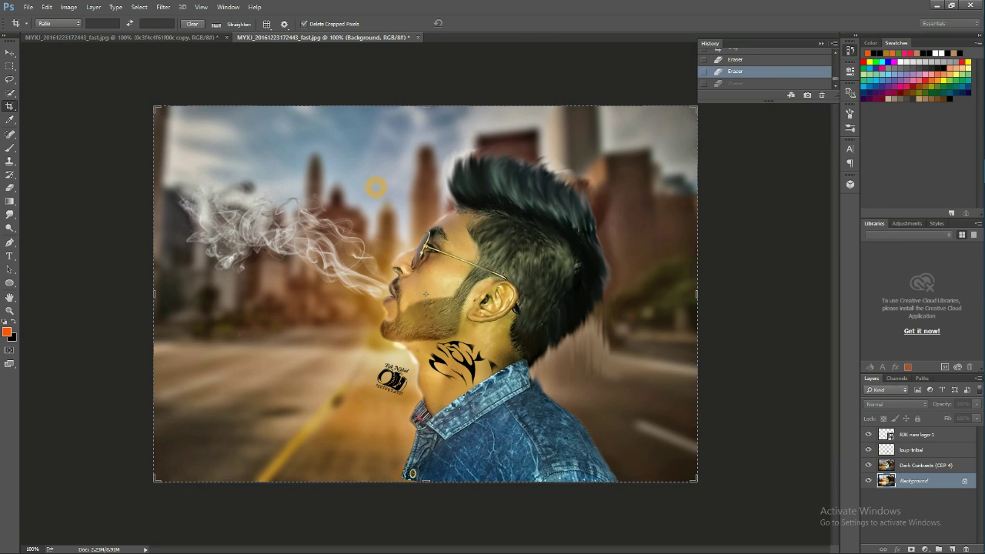
drag(427, 485, 427, 478)
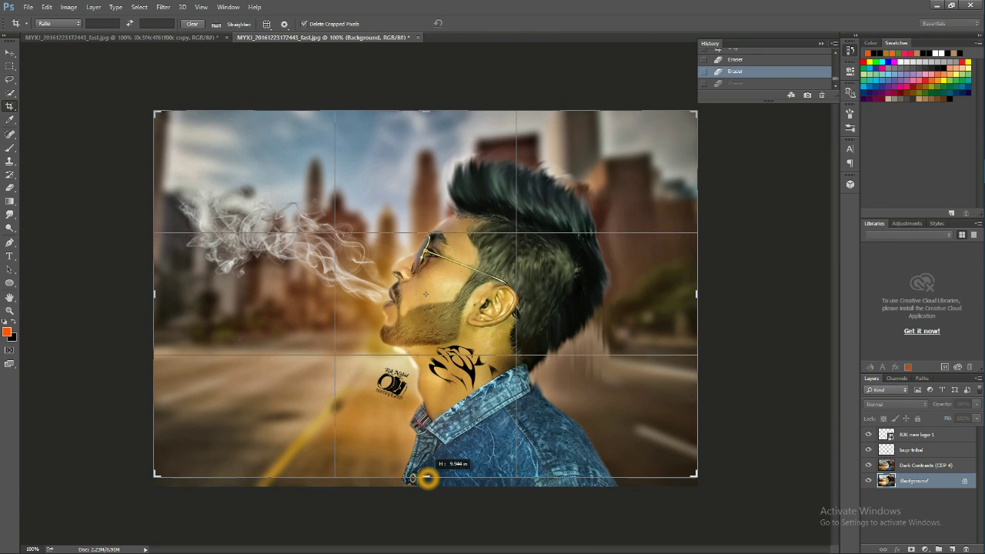
click(455, 24)
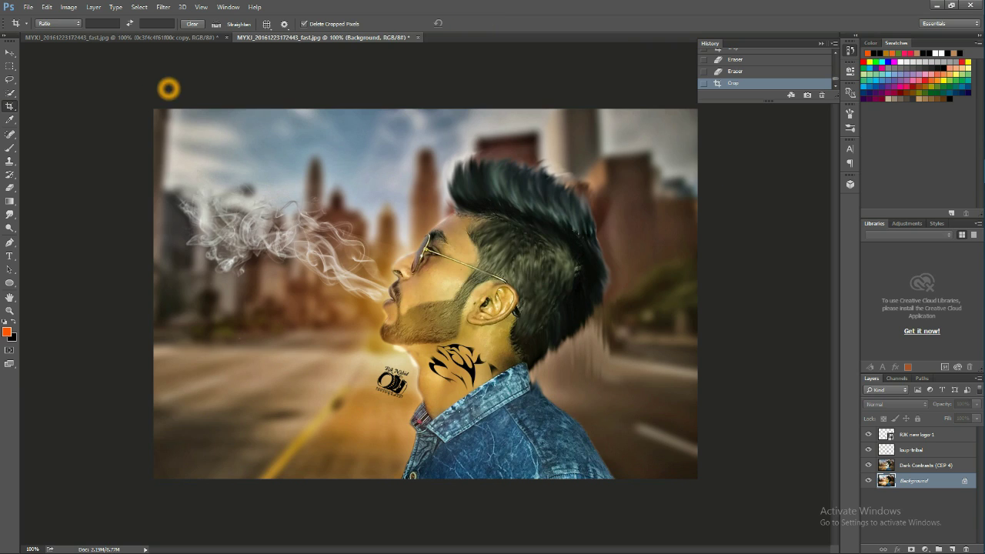
click(163, 7)
Step: Smooth the composite with the GREYCstoration filter, then begin a Save As
click(331, 184)
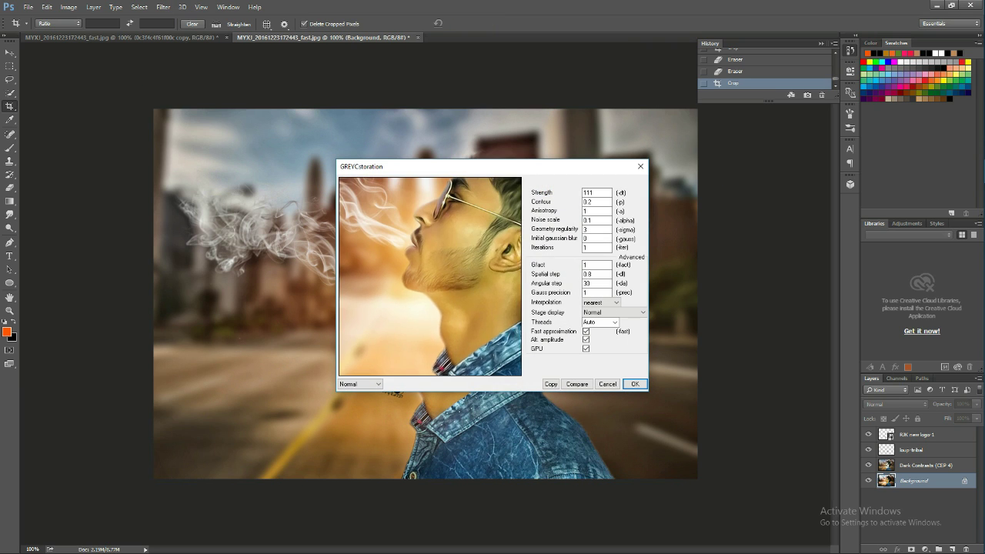
click(635, 383)
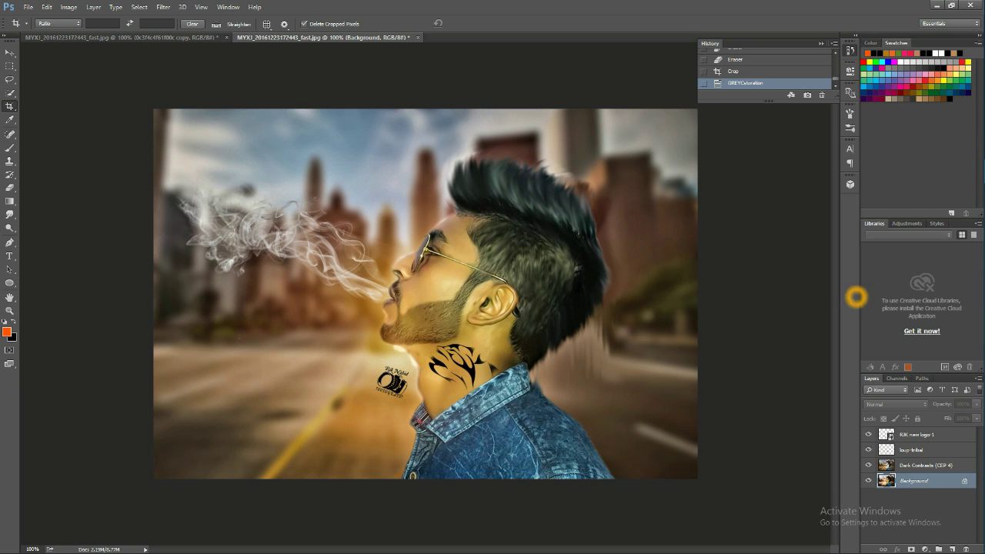
click(28, 7)
click(47, 117)
Step: Save the image as a JPEG, replacing the existing file and accepting the JPEG options
click(277, 237)
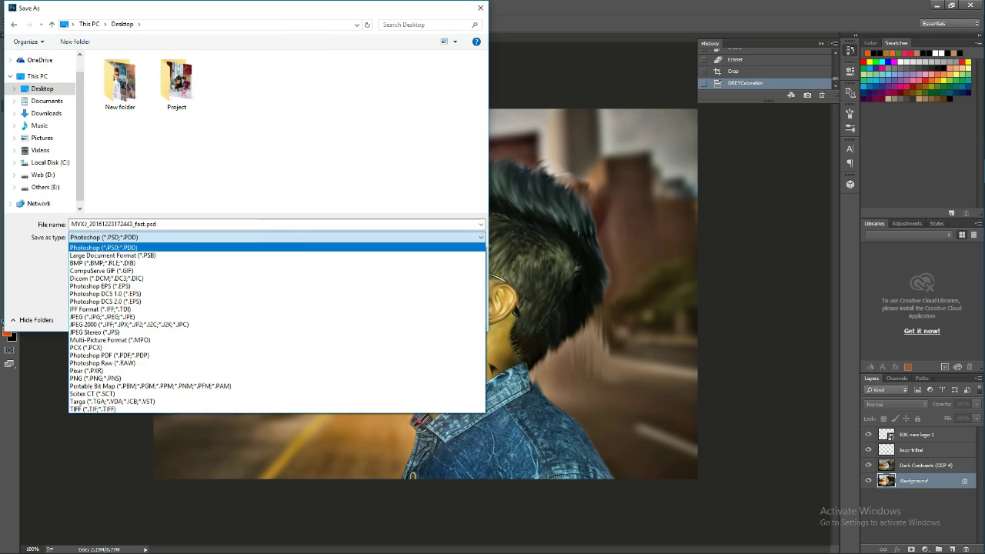
click(100, 317)
click(407, 314)
click(515, 282)
click(554, 159)
Step: Create a new blank 1200 × 700 px Untitled-1 document
click(28, 7)
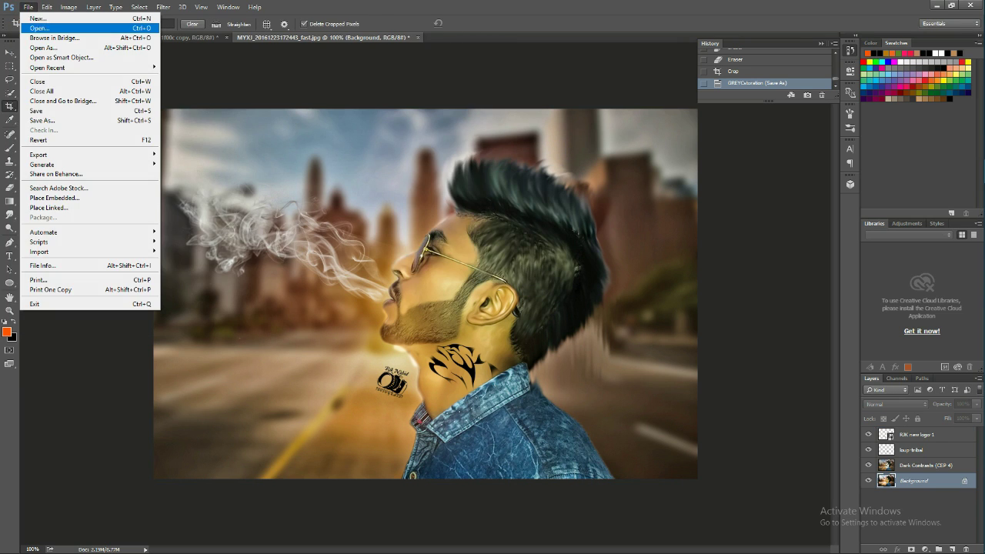
click(39, 28)
click(457, 244)
click(28, 6)
click(37, 18)
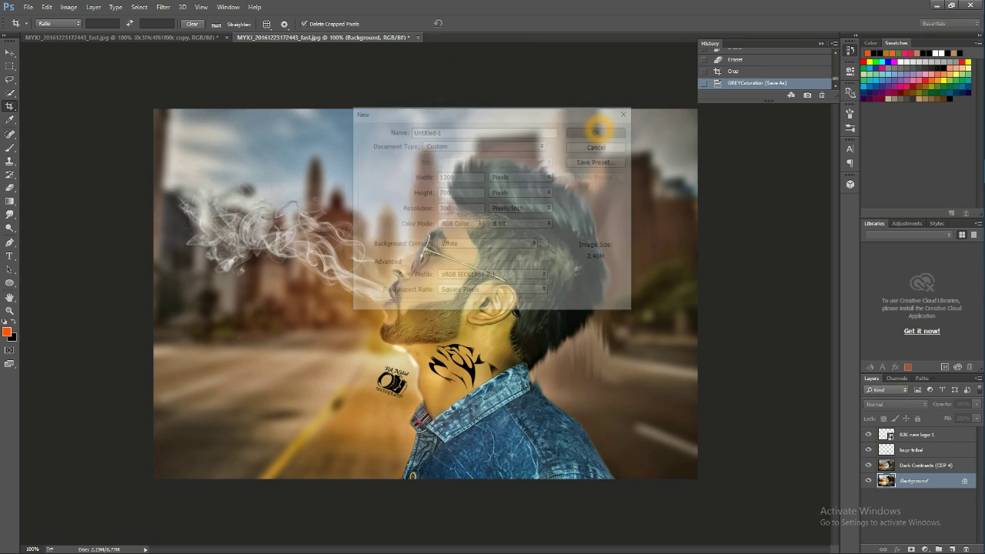
click(596, 132)
right_click(969, 208)
click(963, 504)
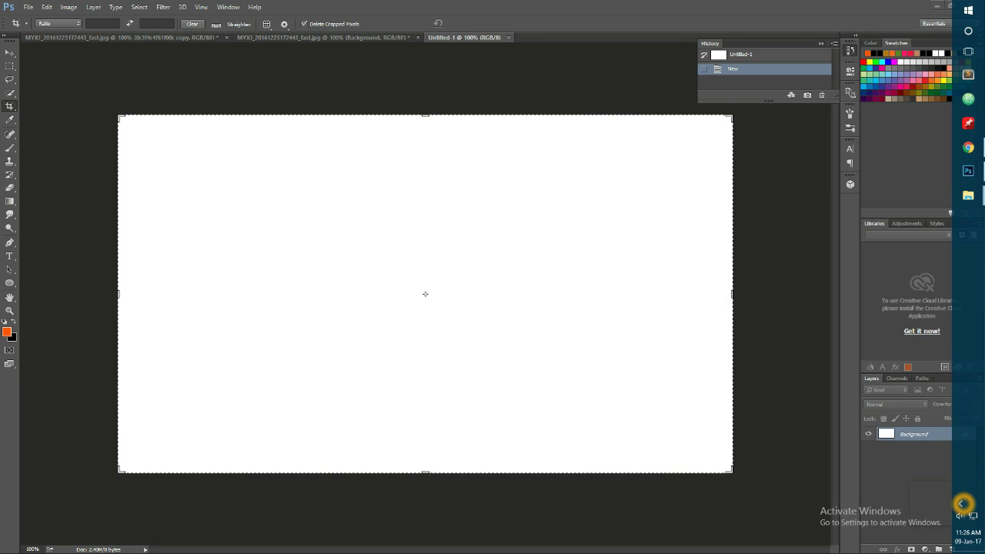